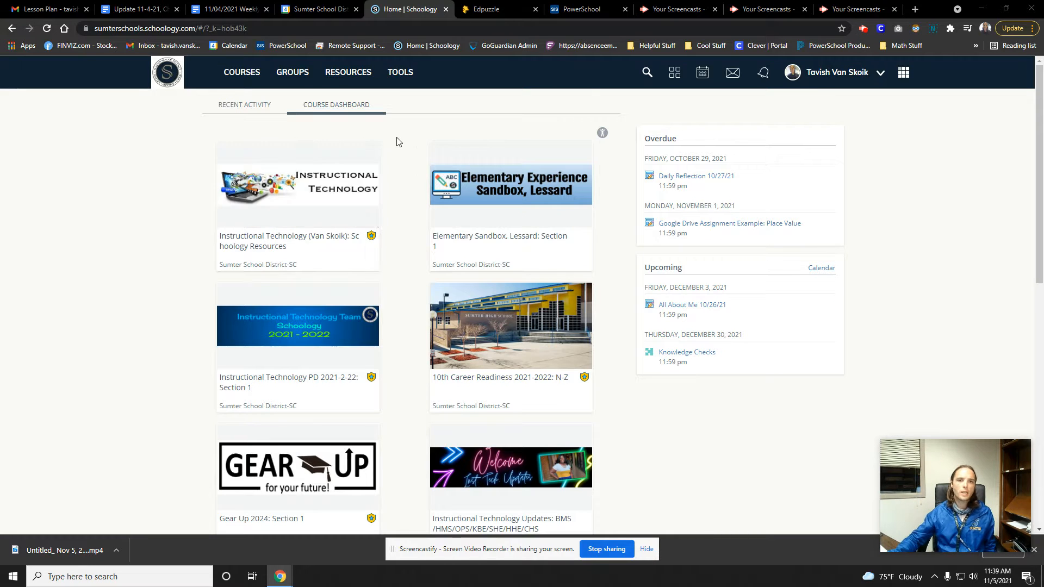
Switch to Edpuzzle and search My Content for "polar bears"
{"action": "left_click", "coordinate": [487, 9]}
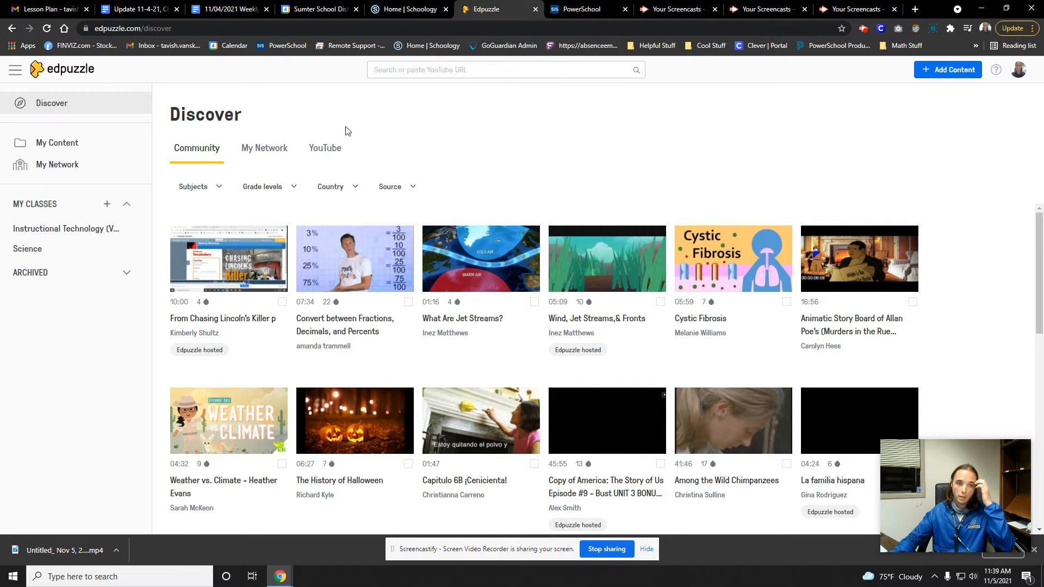
{"action": "left_click", "coordinate": [75, 144]}
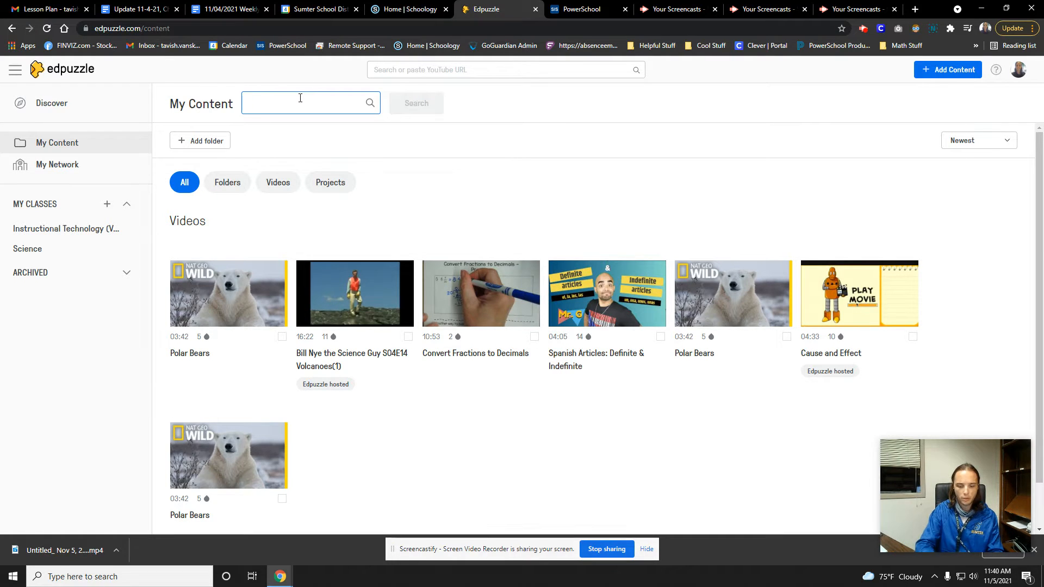
{"action": "type", "text": "polar bears"}
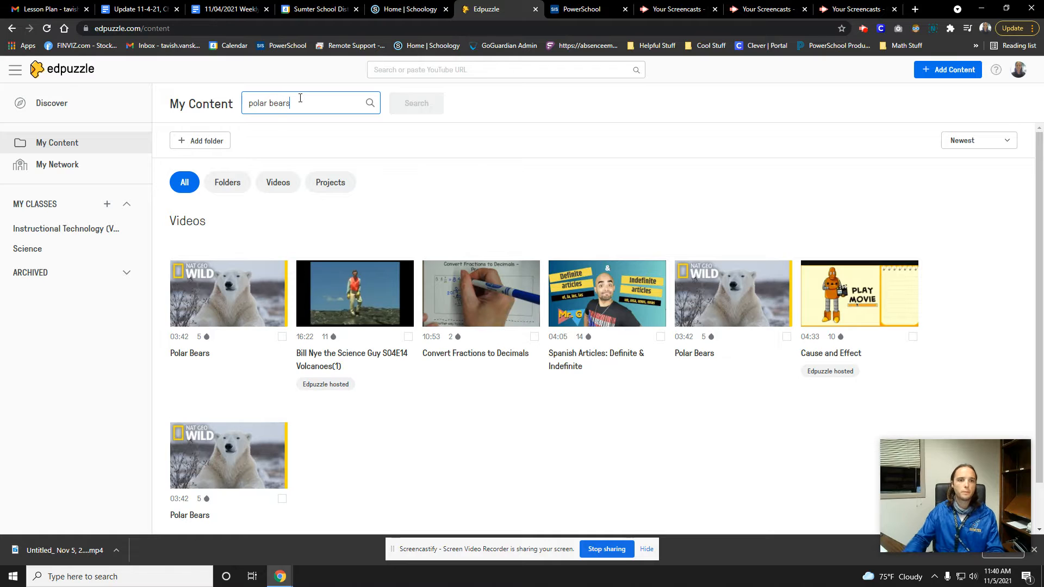
{"action": "left_click", "coordinate": [371, 103]}
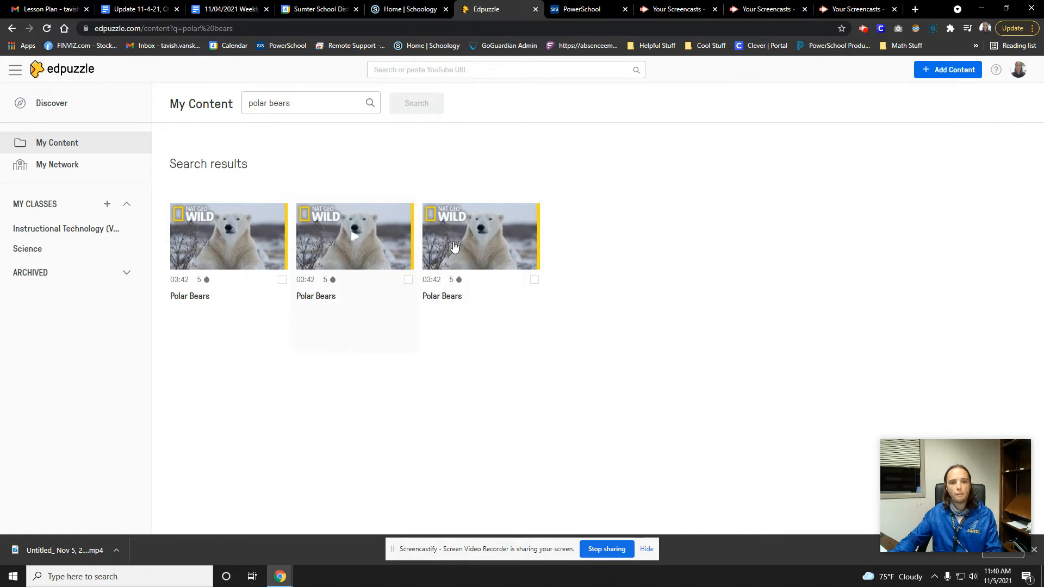
Open the first Polar Bears video in the search results and assign it to the Science class
{"action": "left_click", "coordinate": [250, 249]}
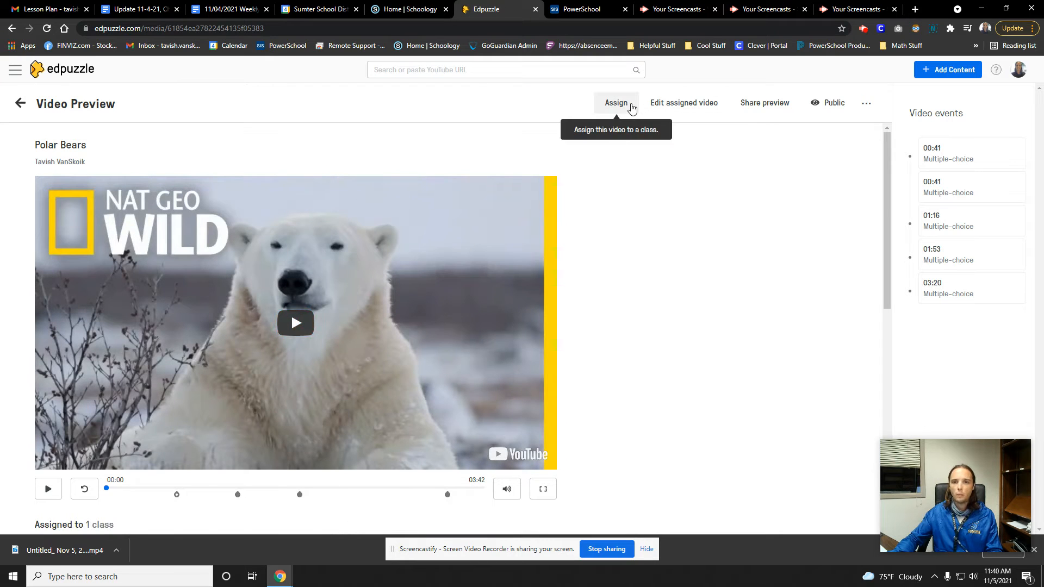
{"action": "left_click", "coordinate": [618, 106]}
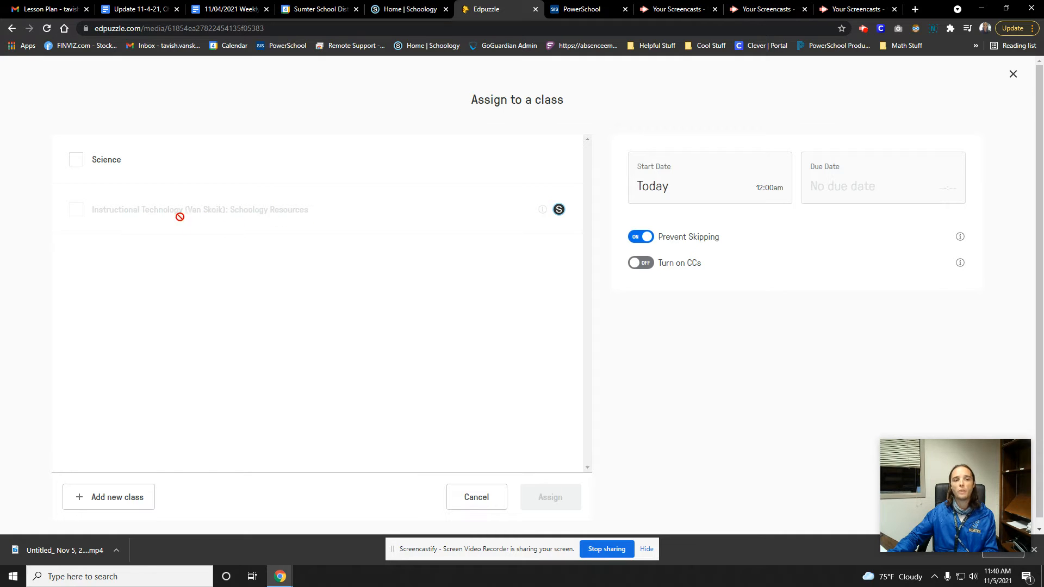
{"action": "left_click", "coordinate": [77, 161]}
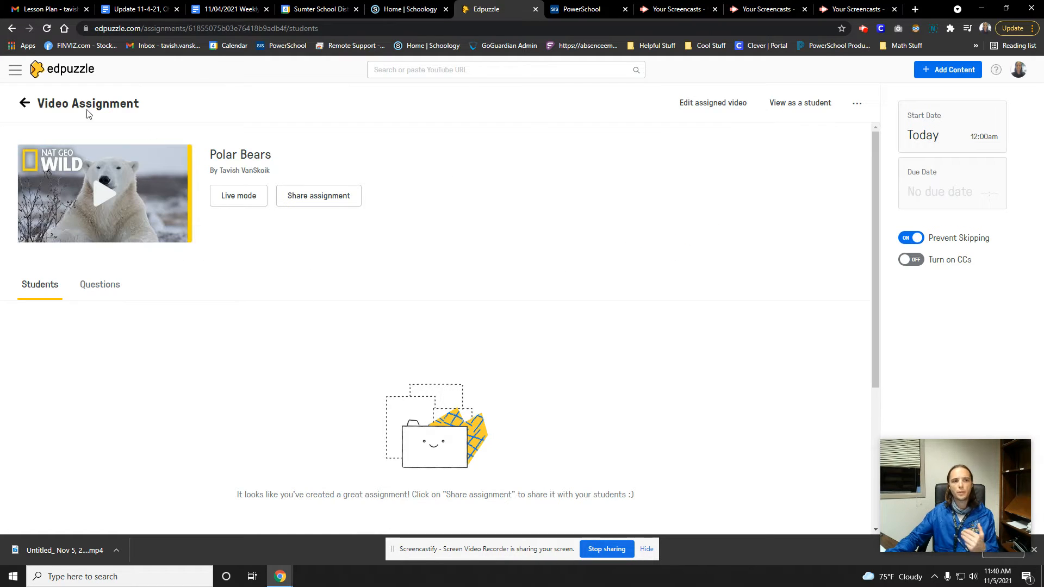
Leave the video assignment to view the Science class's assignments, and return to My Content
{"action": "left_click", "coordinate": [24, 102]}
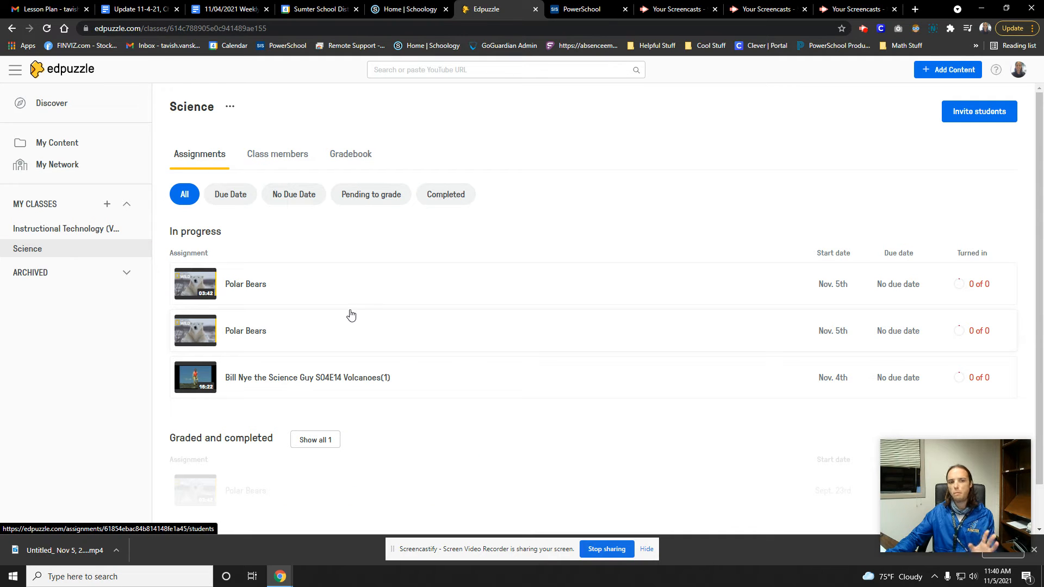
{"action": "left_click", "coordinate": [63, 144]}
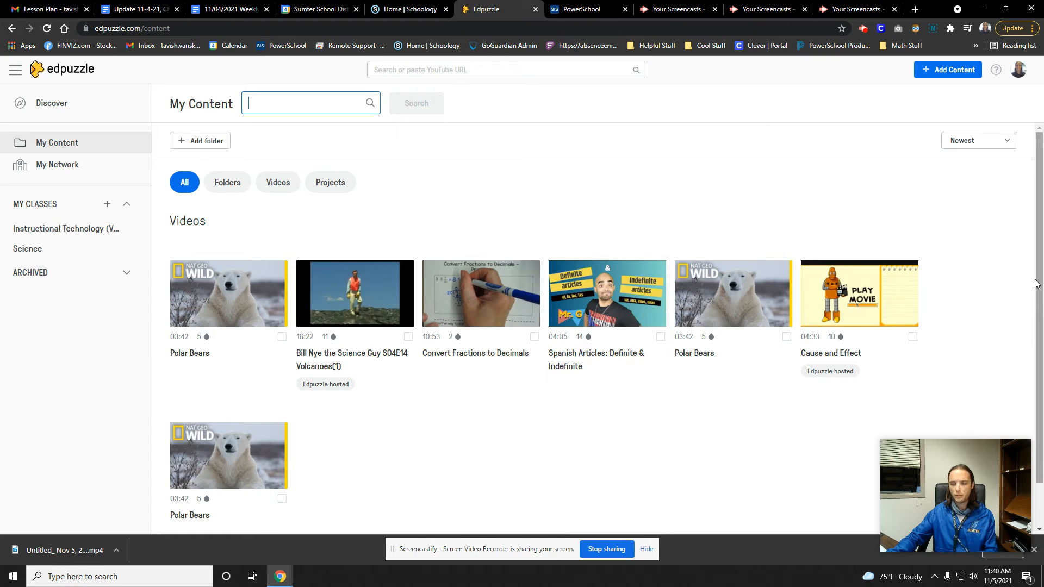
{"action": "mouse_move", "coordinate": [1039, 284]}
{"action": "left_mouse_down"}
{"action": "mouse_move", "coordinate": [1041, 300]}
{"action": "mouse_move", "coordinate": [1043, 280]}
{"action": "left_mouse_up"}
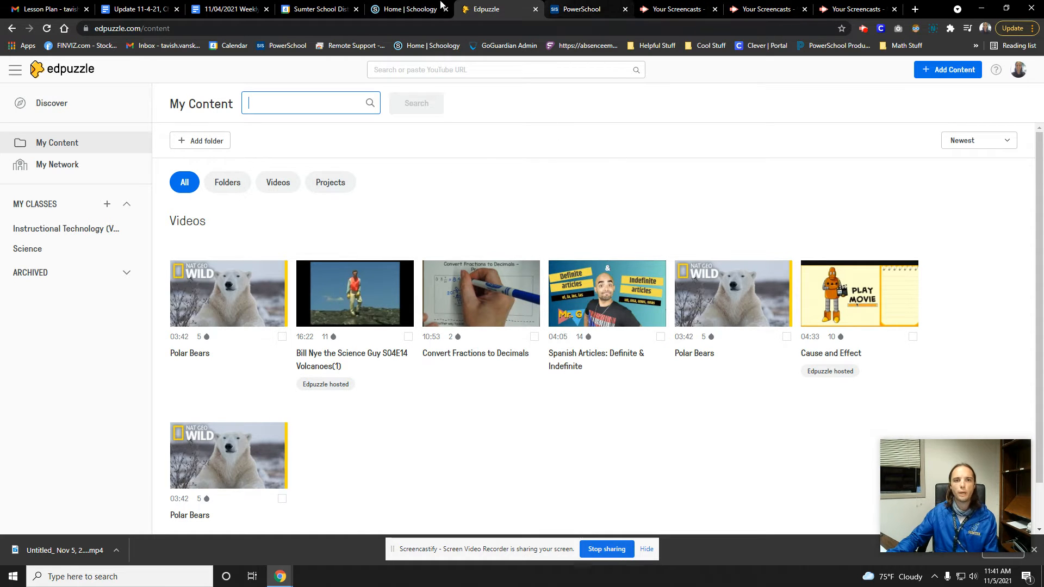
Switch to Schoology and view the Edpuzzle assignments in the Instructional Technology: Schoology Resources course
{"action": "left_click", "coordinate": [405, 9]}
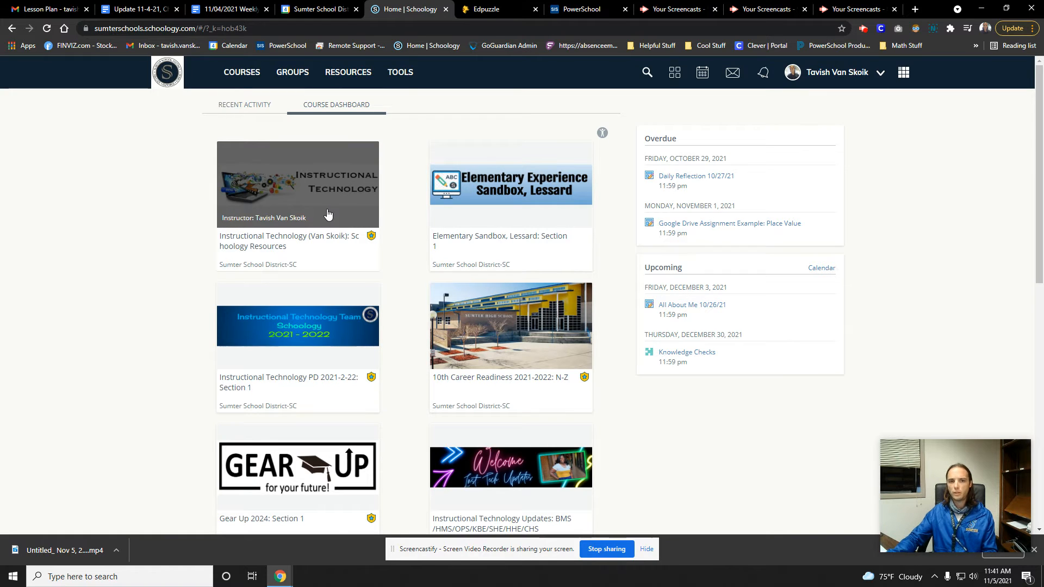
{"action": "left_click", "coordinate": [328, 214]}
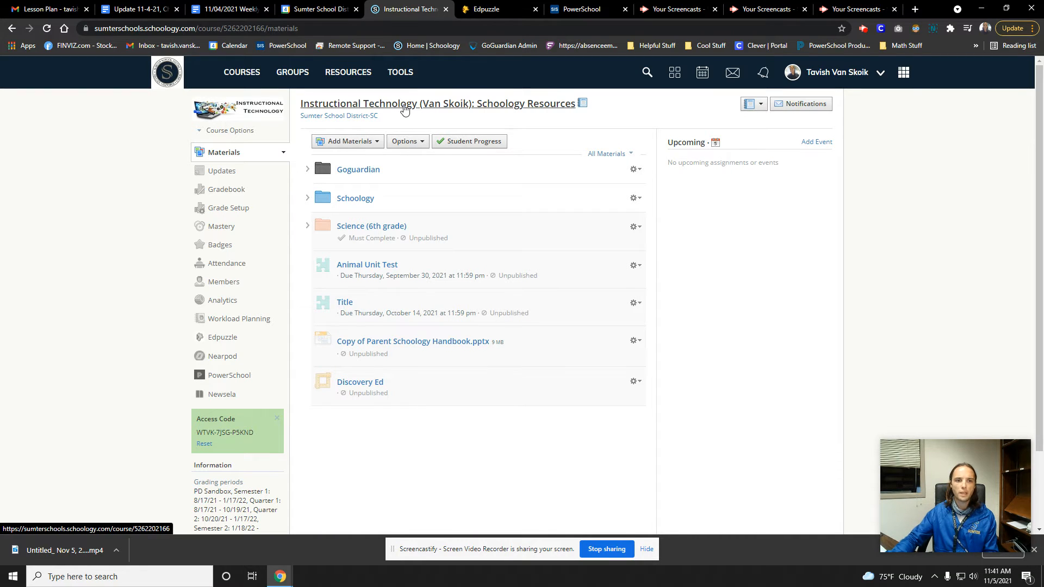
{"action": "left_click", "coordinate": [204, 342]}
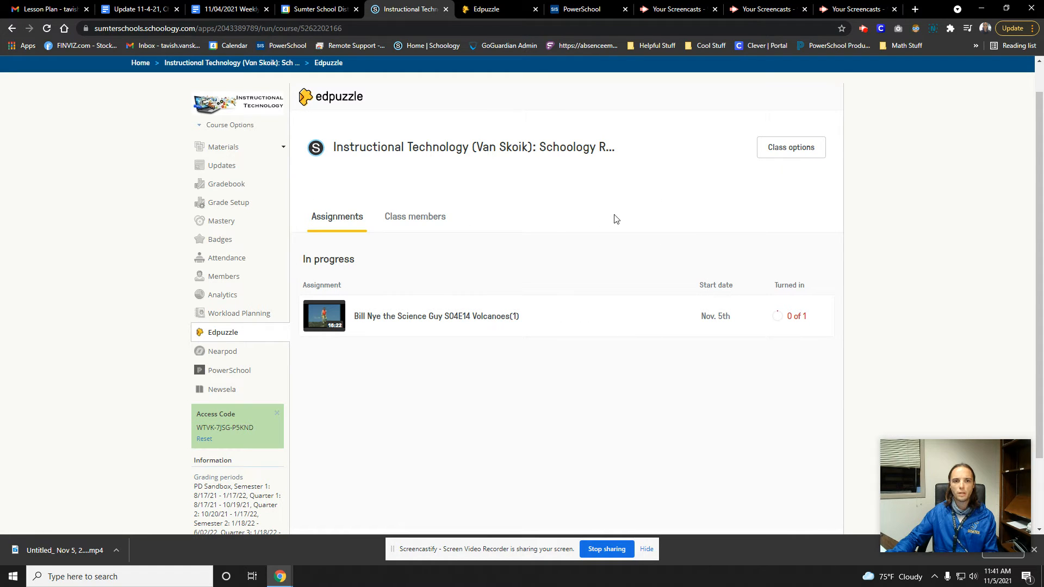
Return to the Schoology home page and open Edpuzzle within the Gear Up 2024: Section 1 course
{"action": "left_click", "coordinate": [141, 62]}
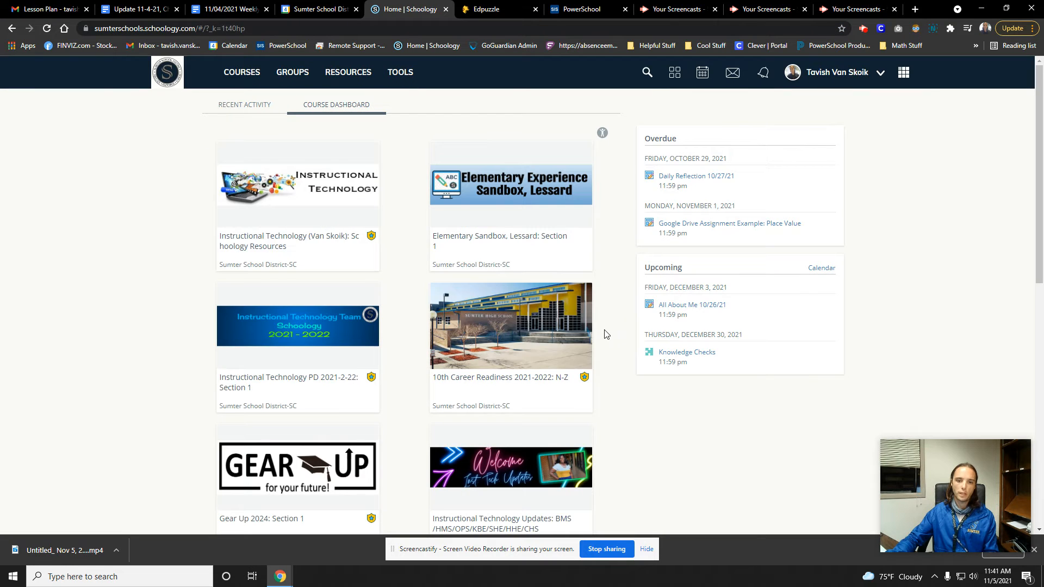
{"action": "scroll", "coordinate": [606, 334], "scroll_direction": "down", "scroll_amount": 1}
{"action": "left_click", "coordinate": [294, 430]}
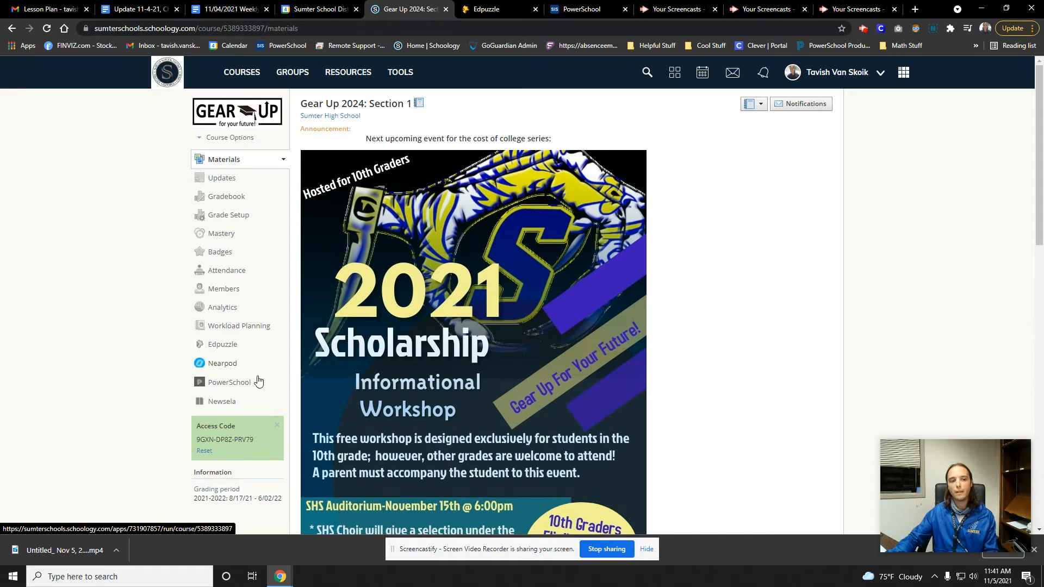
{"action": "left_click", "coordinate": [224, 344]}
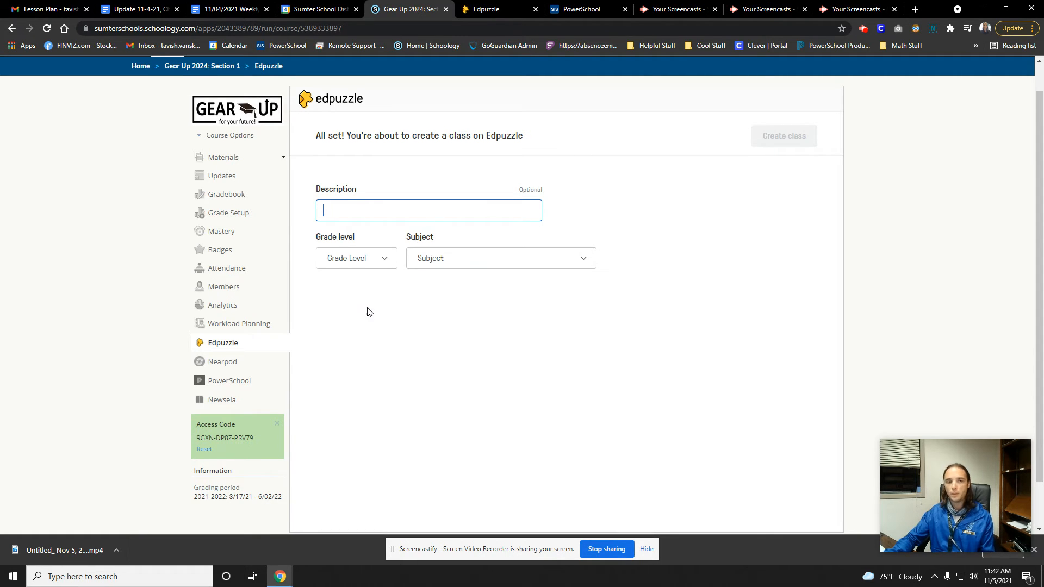
Set the subject of the new Edpuzzle class to Science
{"action": "left_click", "coordinate": [387, 266]}
{"action": "left_click_drag", "start_coordinate": [445, 311], "coordinate": [449, 392]}
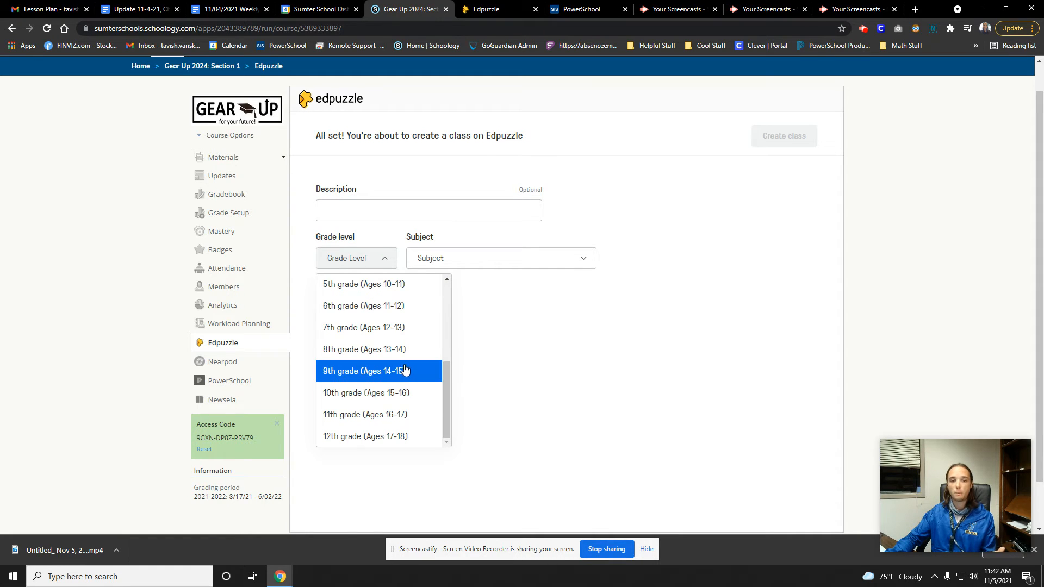
{"action": "left_click", "coordinate": [564, 261]}
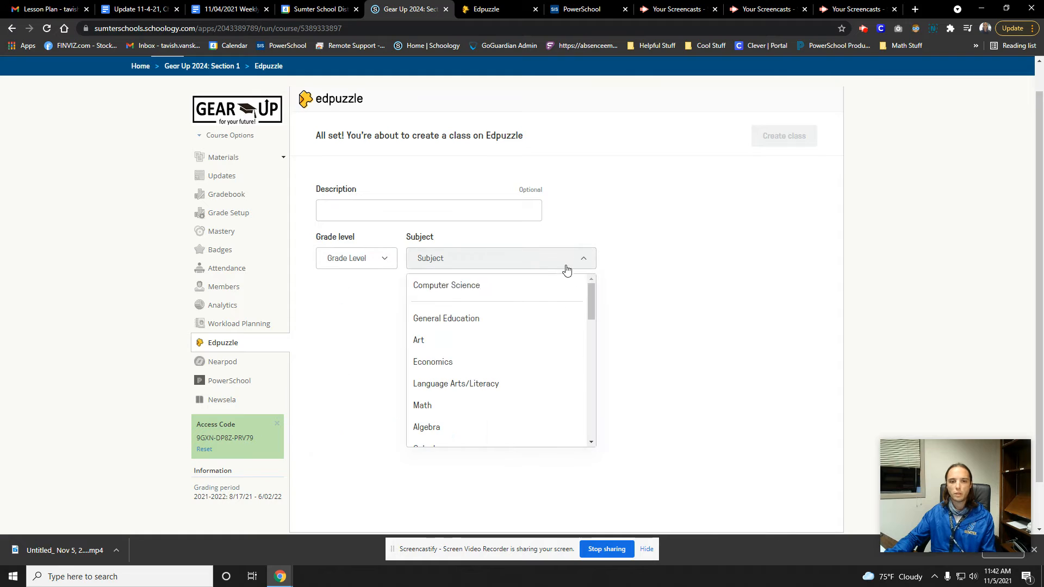
{"action": "scroll", "coordinate": [473, 353], "scroll_direction": "down", "scroll_amount": 5}
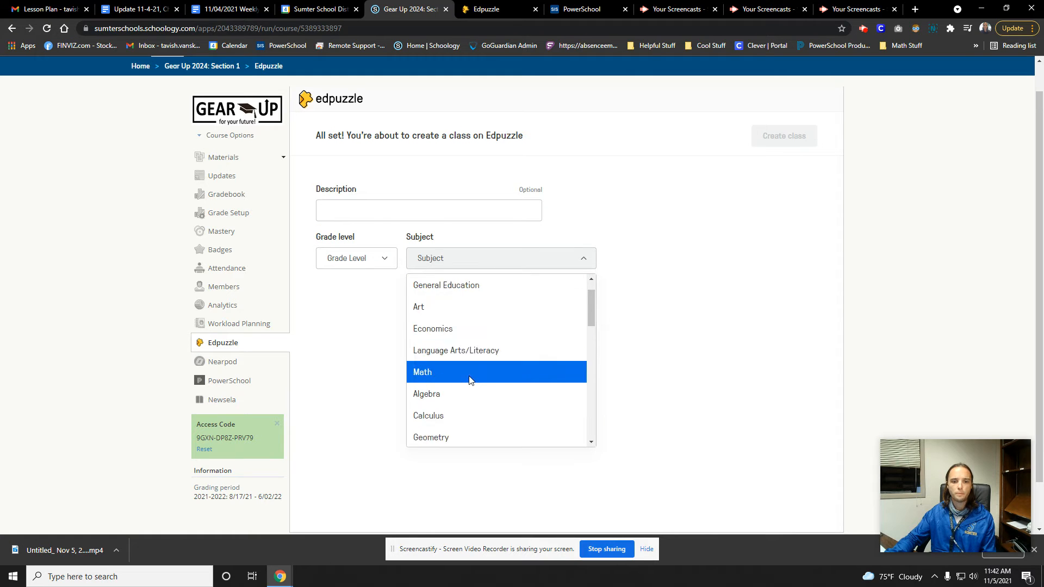
{"action": "left_click", "coordinate": [469, 362]}
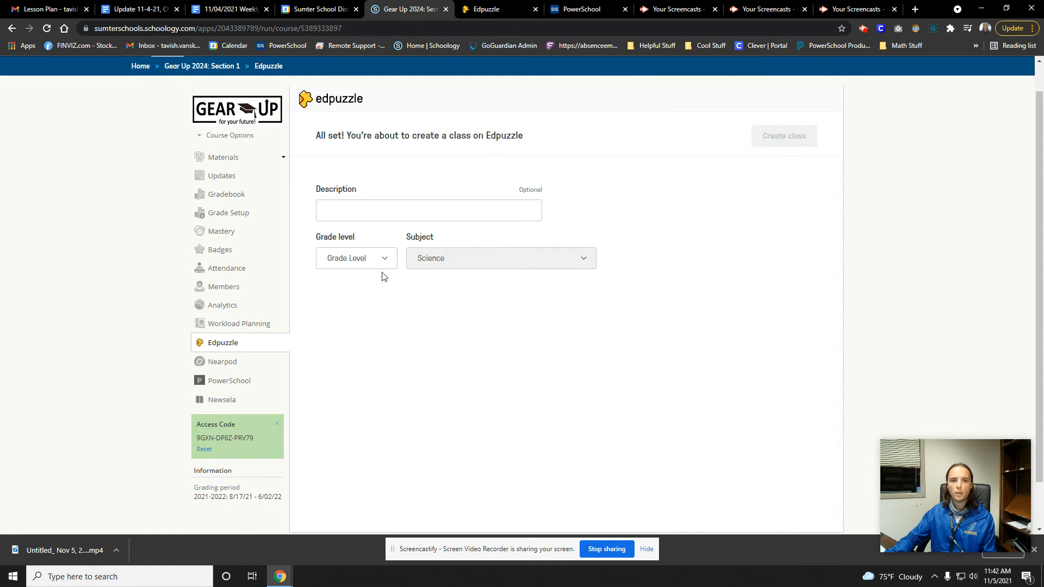
Enter "d" as the class description, choose 10th grade as the grade level, and create the class
{"action": "left_click", "coordinate": [366, 208]}
{"action": "type", "text": "d"}
{"action": "left_click", "coordinate": [371, 255]}
{"action": "scroll", "coordinate": [375, 326], "scroll_direction": "down", "scroll_amount": 1}
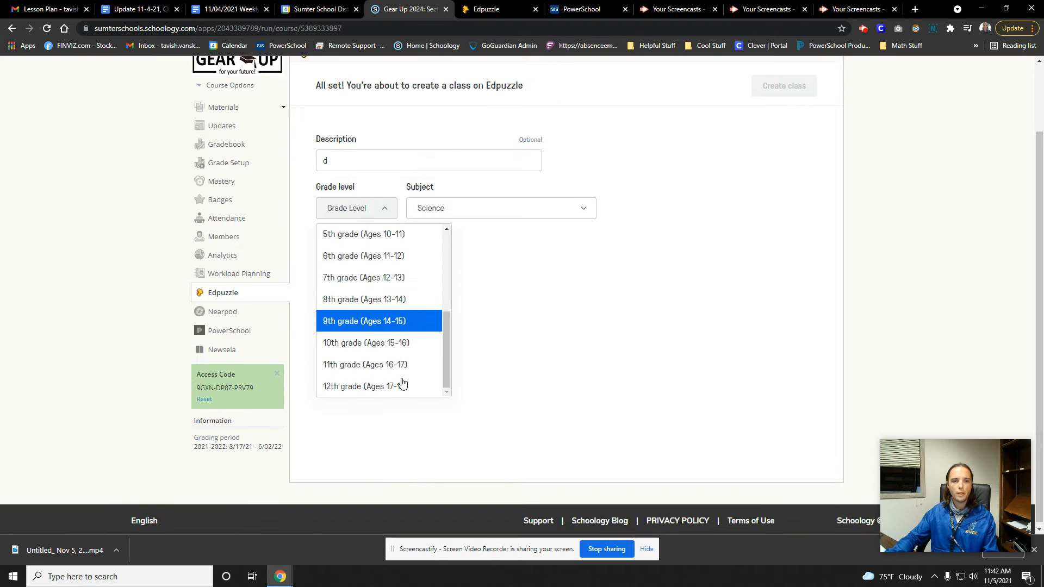
{"action": "left_click", "coordinate": [353, 338]}
{"action": "left_click", "coordinate": [784, 87]}
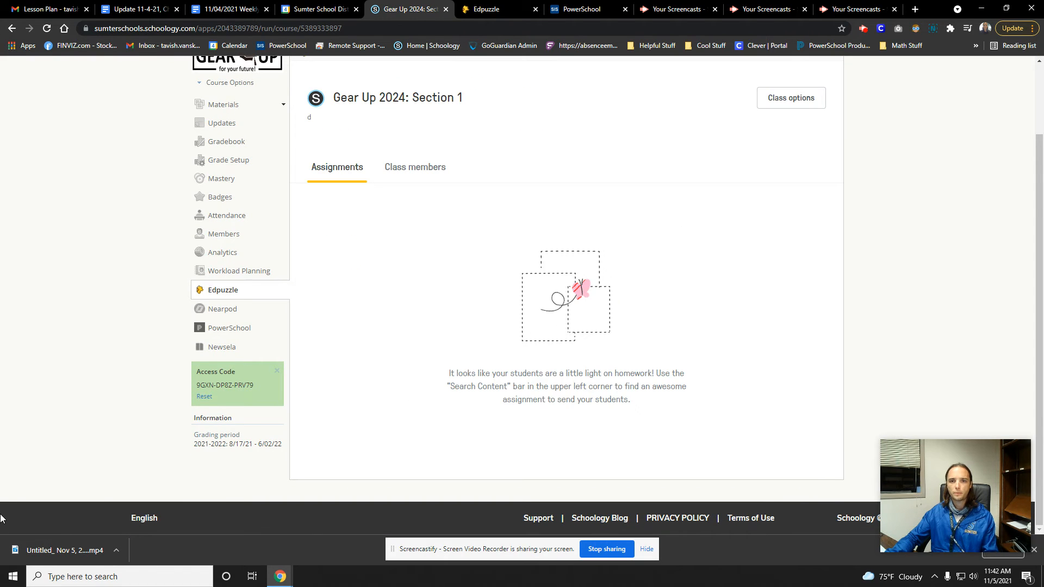
Examine the class name, the class members and the assignments of the new Gear Up 2024 Edpuzzle class
{"action": "scroll", "coordinate": [279, 343], "scroll_direction": "up", "scroll_amount": 2}
{"action": "left_click_drag", "start_coordinate": [332, 183], "coordinate": [473, 189]}
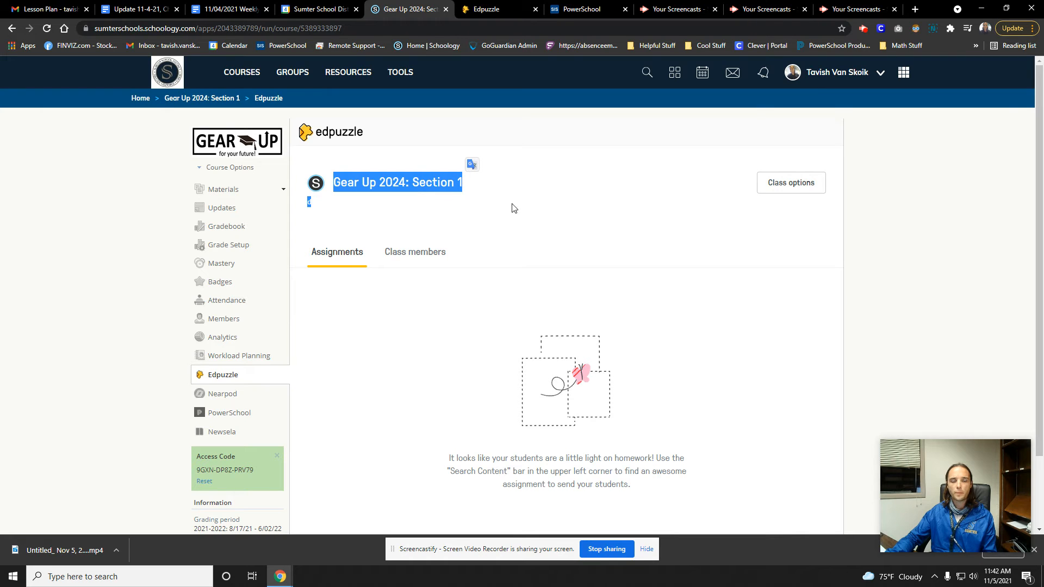
{"action": "left_click", "coordinate": [895, 308]}
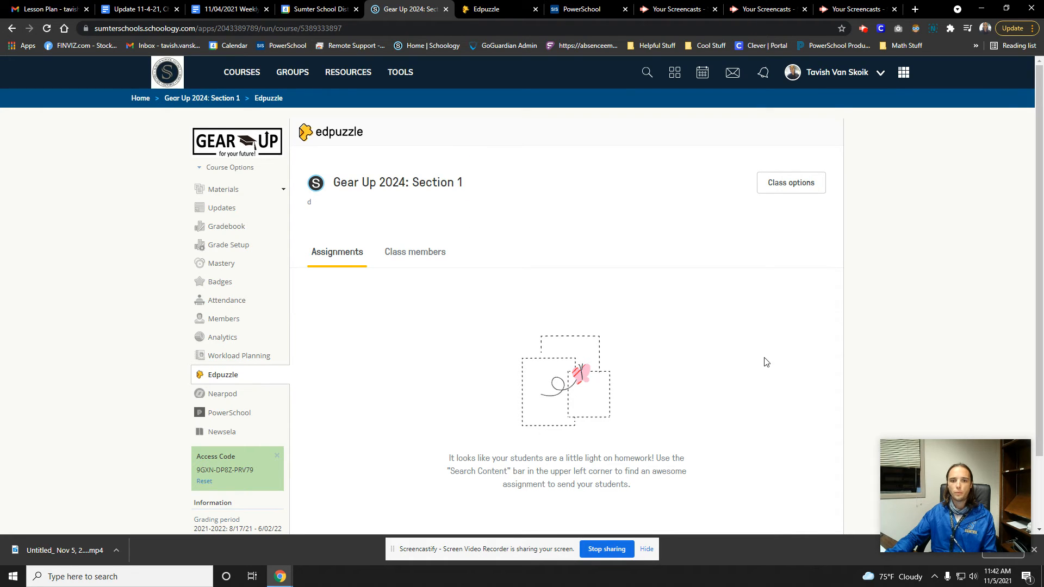
{"action": "left_click", "coordinate": [427, 254]}
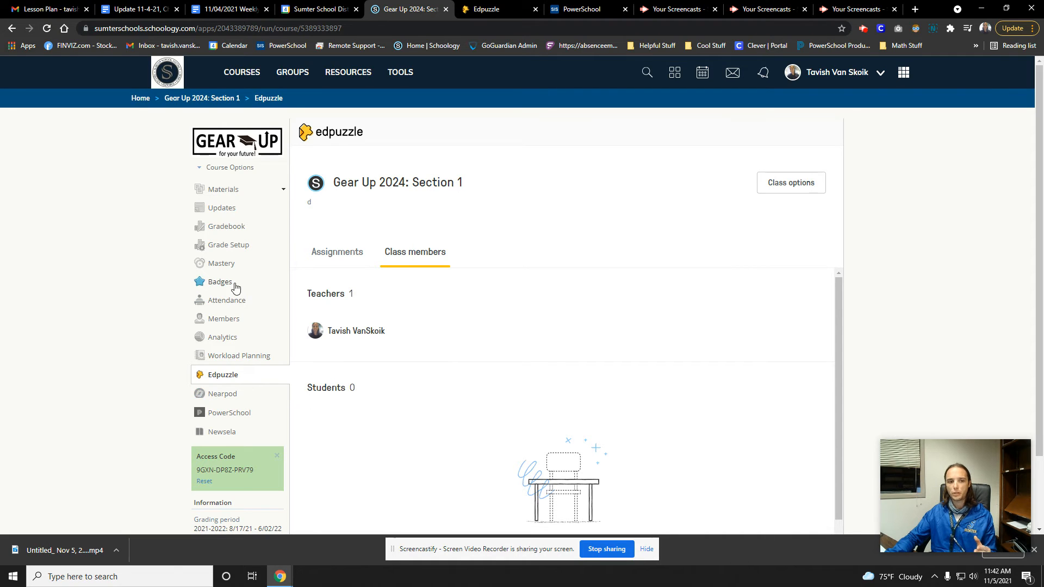
{"action": "left_click", "coordinate": [334, 262]}
{"action": "scroll", "coordinate": [734, 369], "scroll_direction": "down", "scroll_amount": 2}
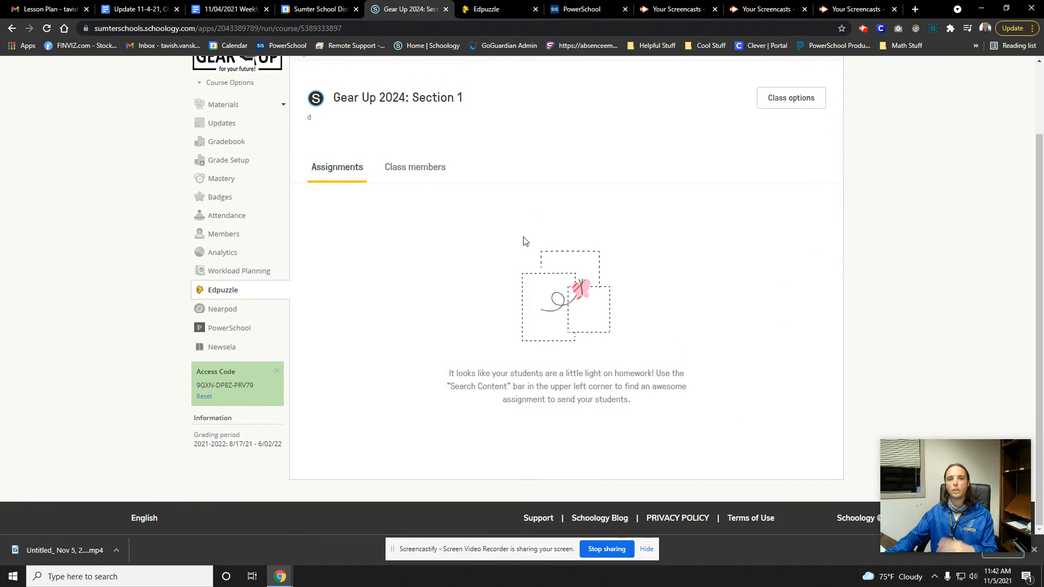
{"action": "scroll", "coordinate": [521, 254], "scroll_direction": "up", "scroll_amount": 2}
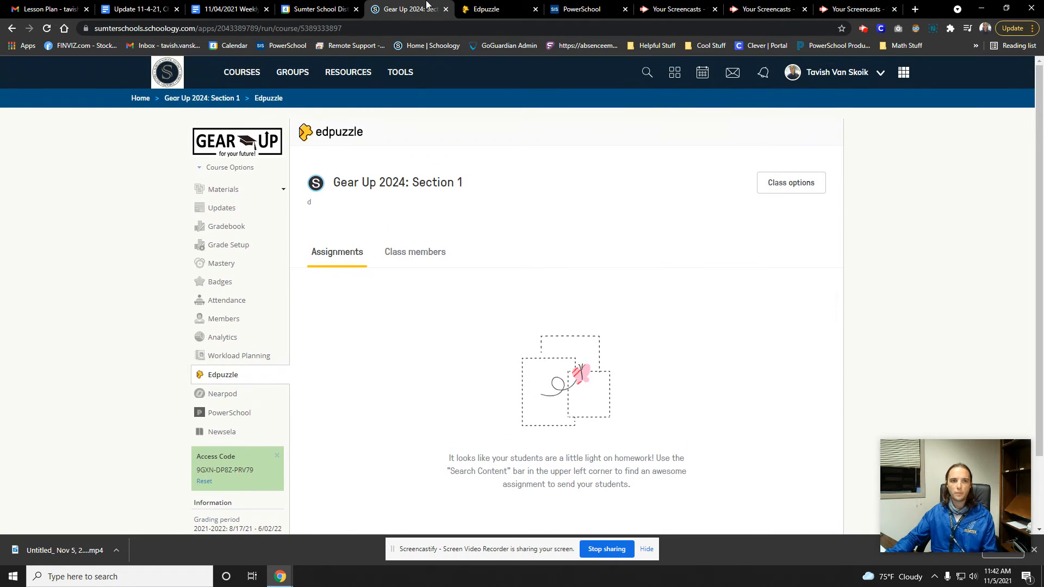
Return to the Gear Up course materials and switch to the Instructional Technology: Schoology Resources course
{"action": "left_click", "coordinate": [235, 193]}
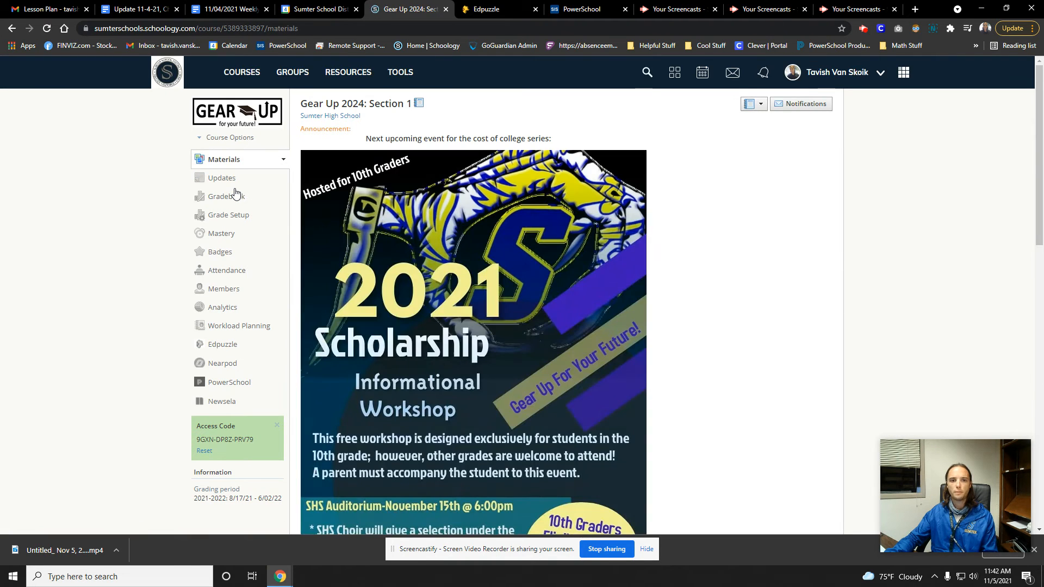
{"action": "left_click", "coordinate": [242, 72]}
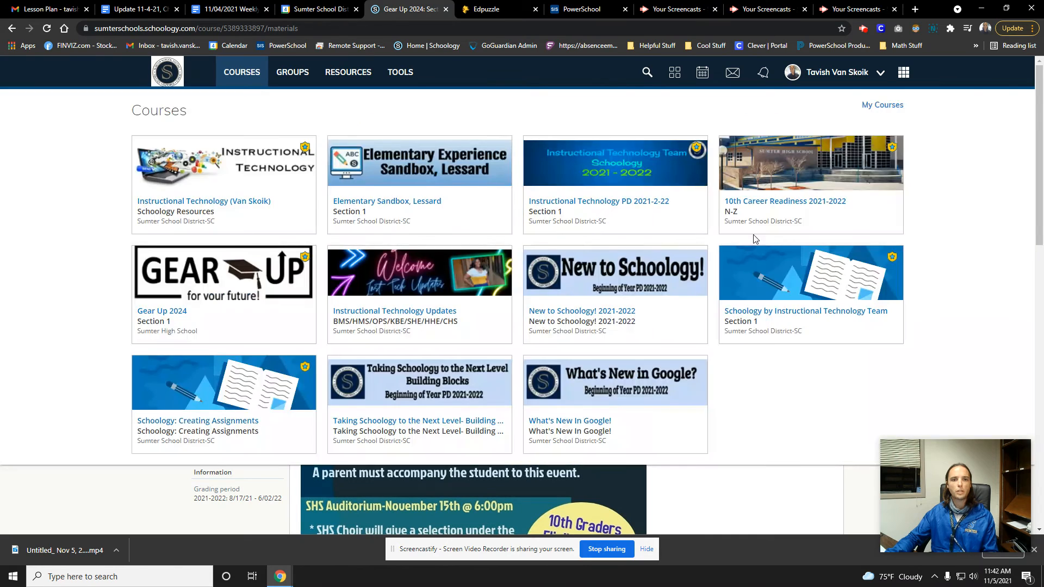
{"action": "left_click", "coordinate": [269, 186]}
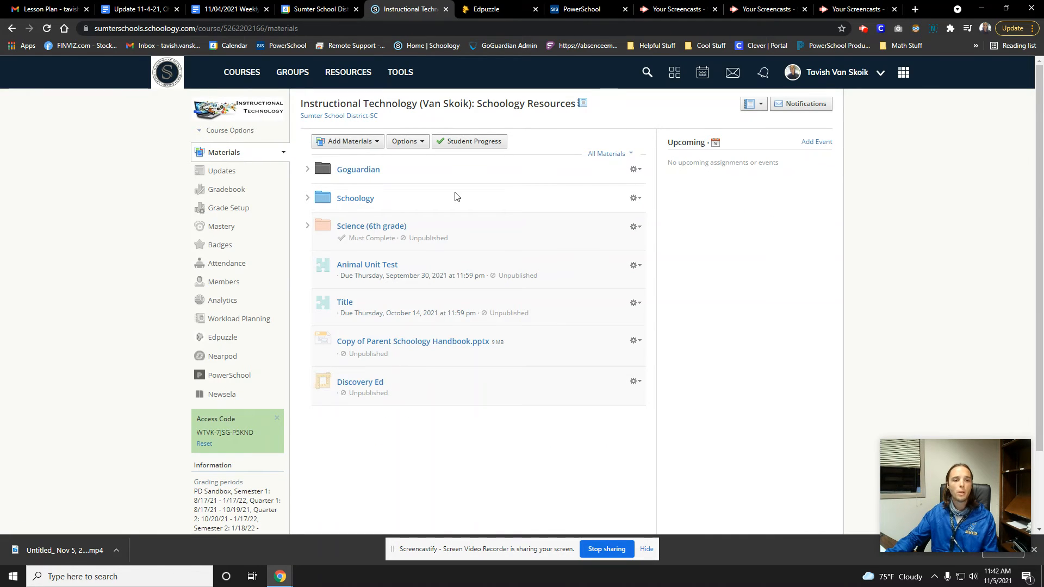
Add the Polar Bears video from Edpuzzle's My Content as a material in the Schoology Resources course
{"action": "left_click", "coordinate": [374, 147]}
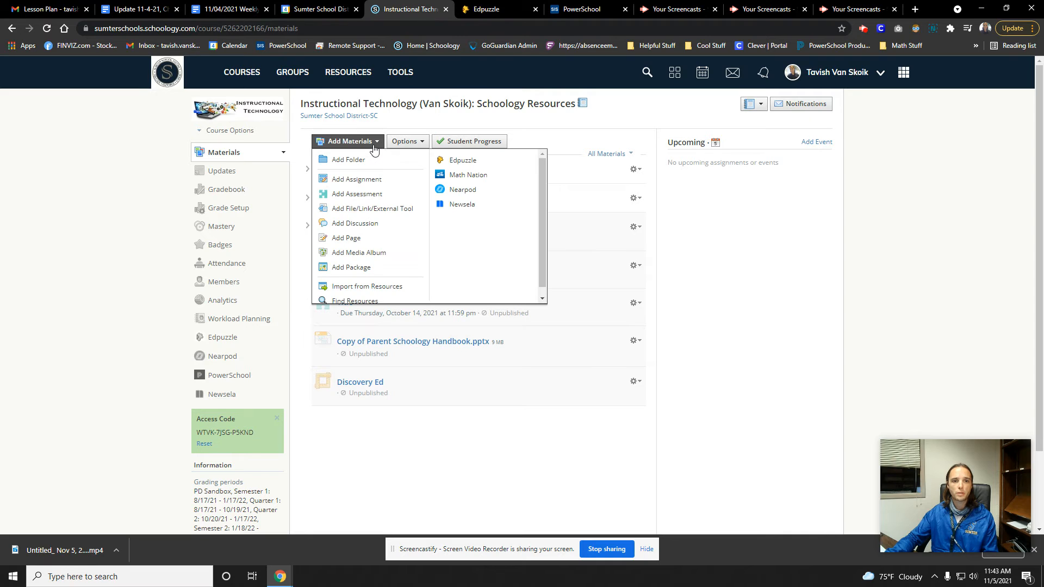
{"action": "left_click", "coordinate": [493, 162]}
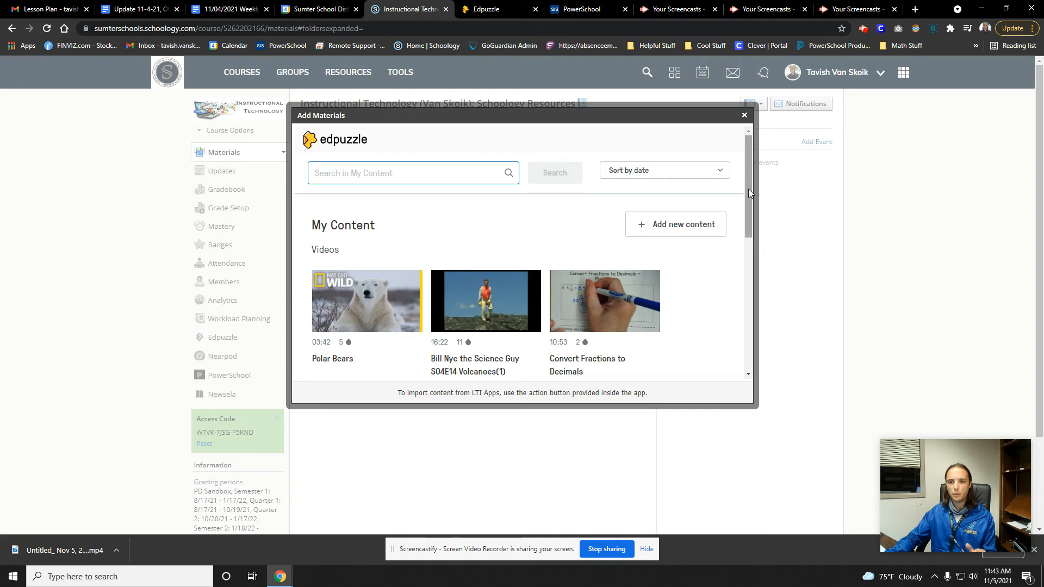
{"action": "left_click_drag", "start_coordinate": [748, 190], "coordinate": [752, 236]}
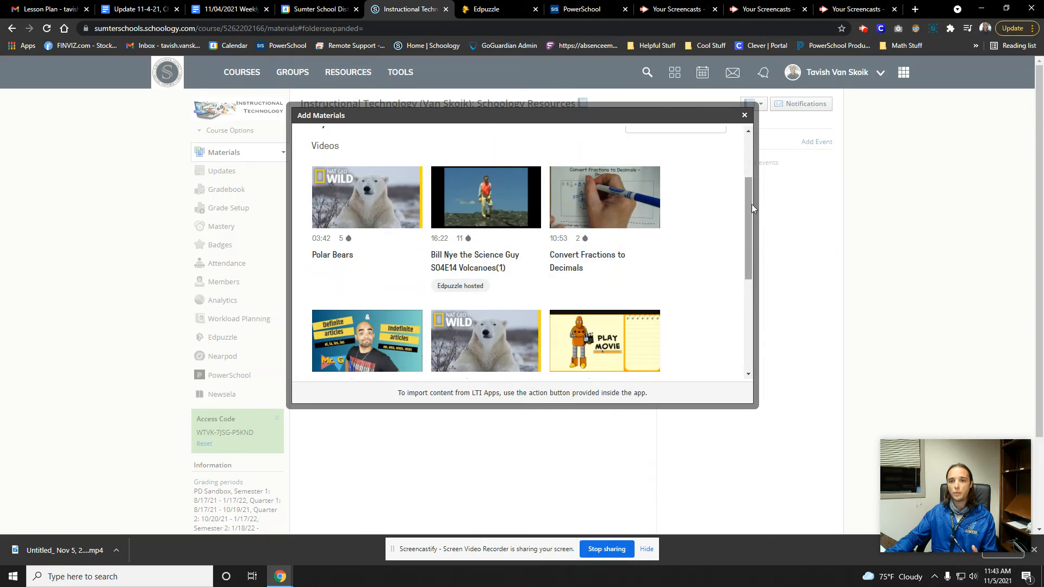
{"action": "left_click_drag", "start_coordinate": [751, 206], "coordinate": [779, 96]}
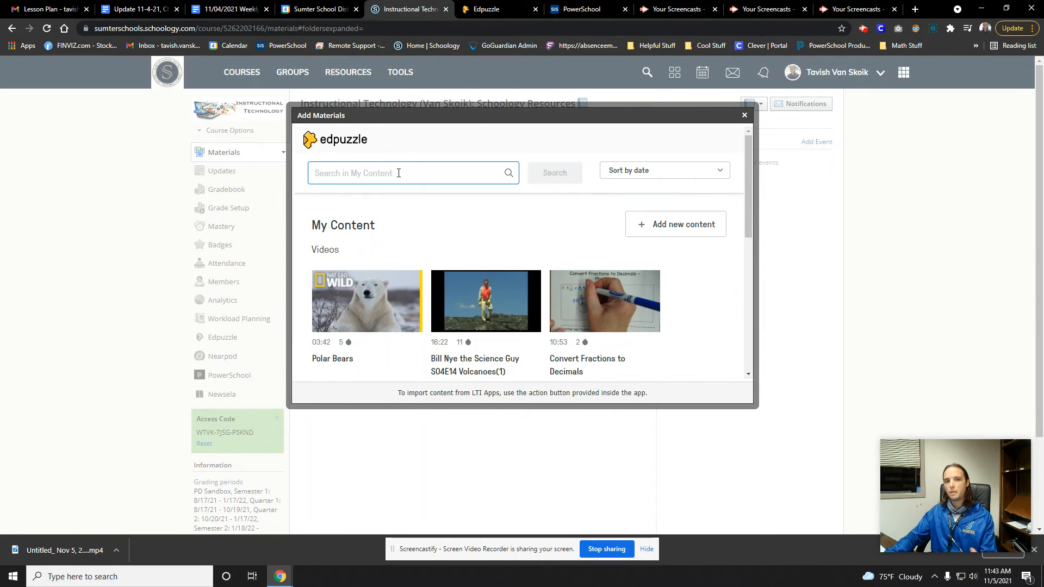
{"action": "left_click_drag", "start_coordinate": [752, 184], "coordinate": [727, 240]}
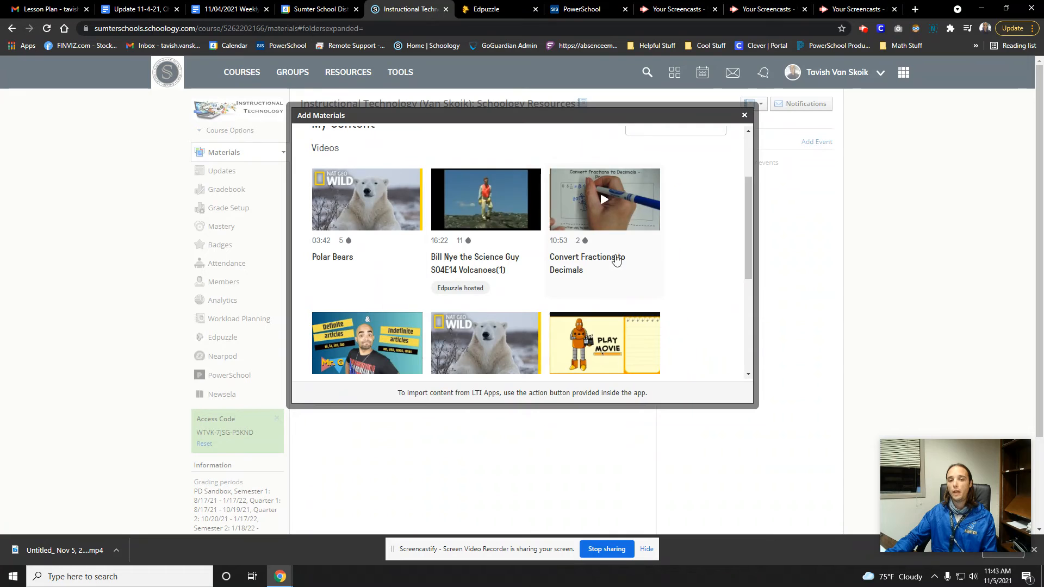
{"action": "scroll", "coordinate": [745, 228], "scroll_direction": "up", "scroll_amount": 2}
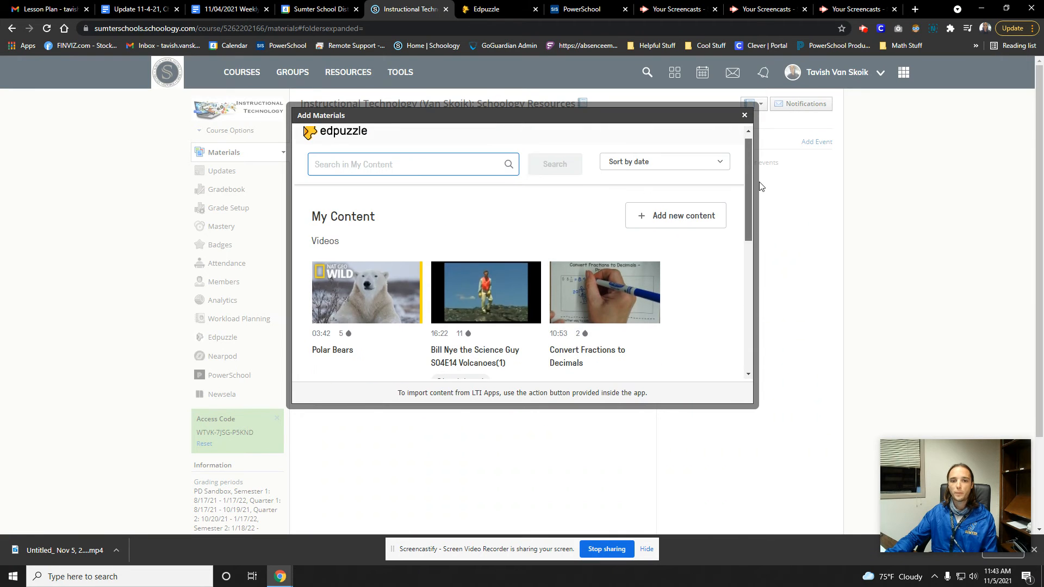
{"action": "left_click", "coordinate": [328, 313]}
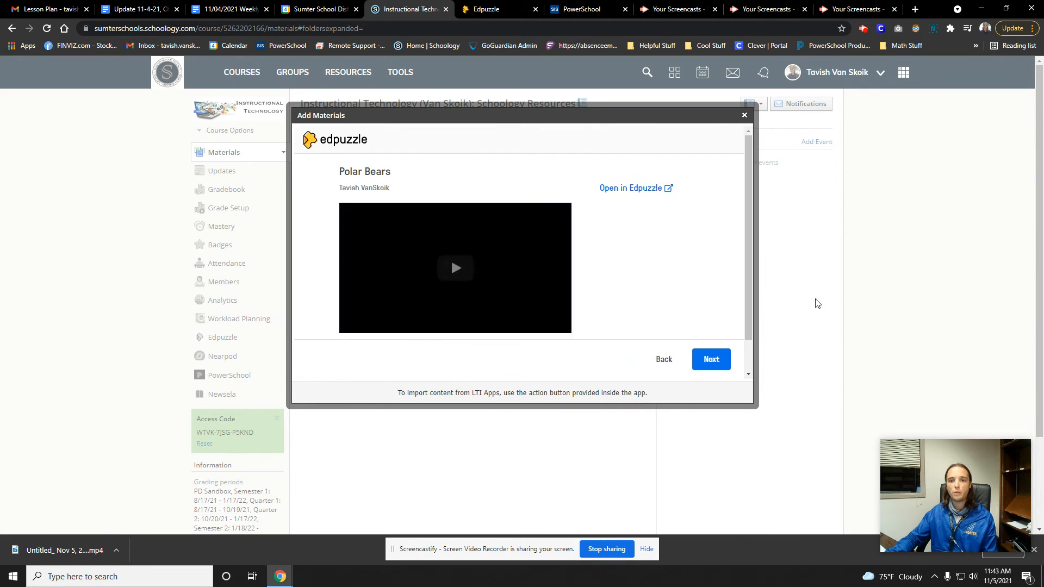
{"action": "scroll", "coordinate": [646, 254], "scroll_direction": "down", "scroll_amount": 1}
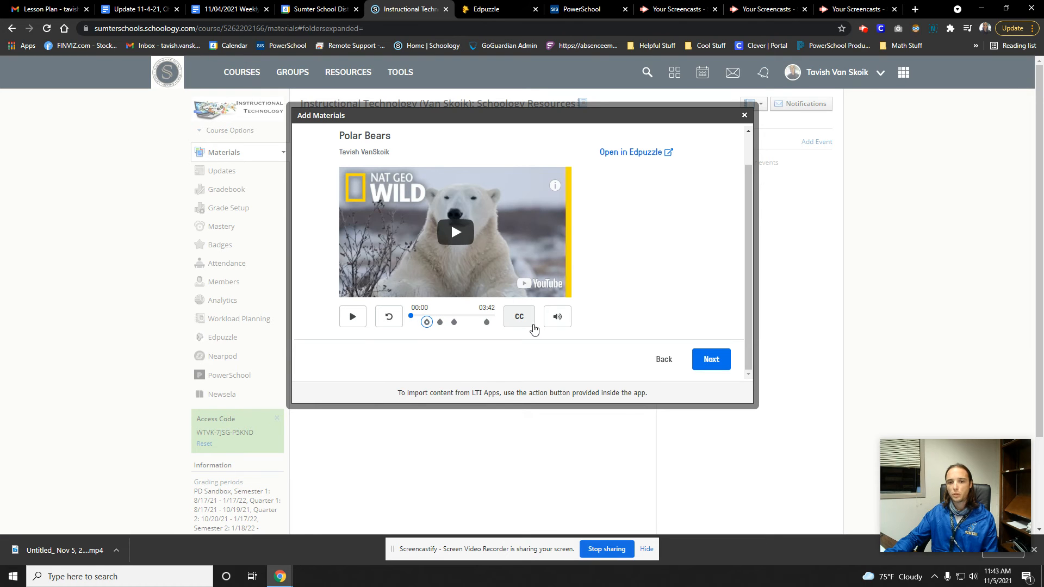
{"action": "left_click", "coordinate": [708, 359]}
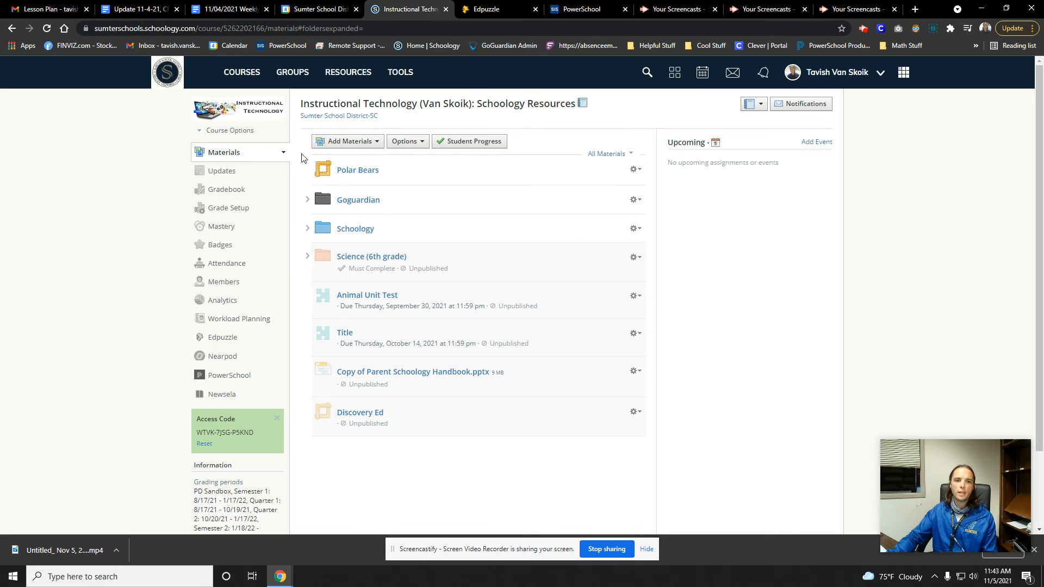
Preview the course as one of its members and examine how the Polar Bears material opens for that member
{"action": "left_click", "coordinate": [232, 132]}
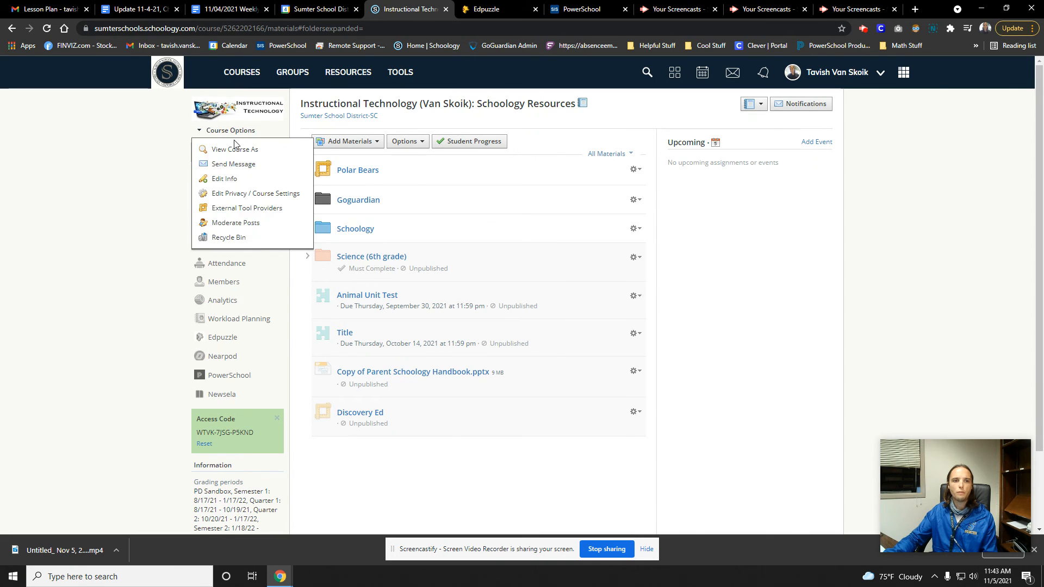
{"action": "left_click", "coordinate": [237, 155]}
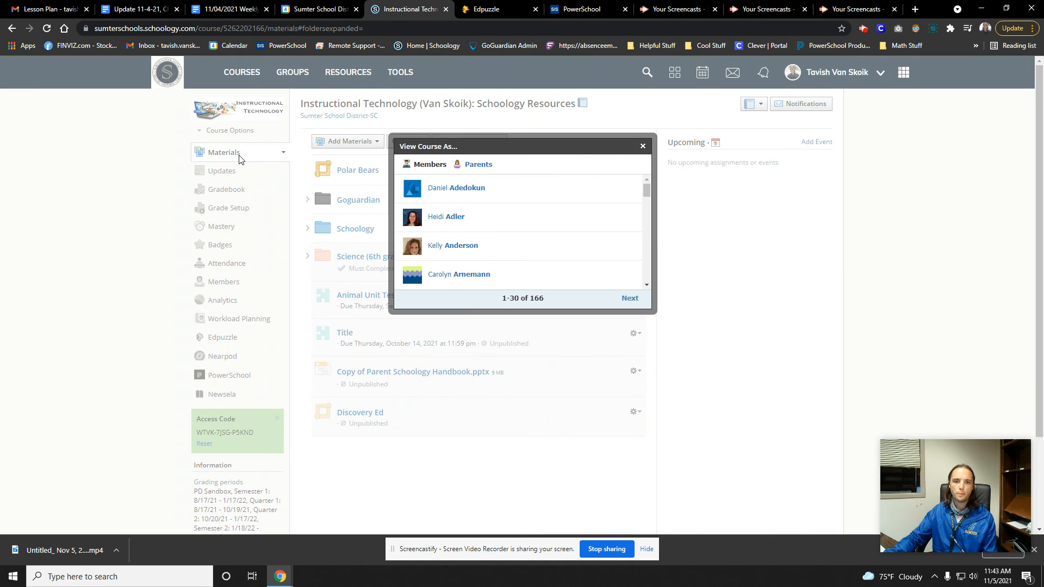
{"action": "left_click", "coordinate": [456, 247]}
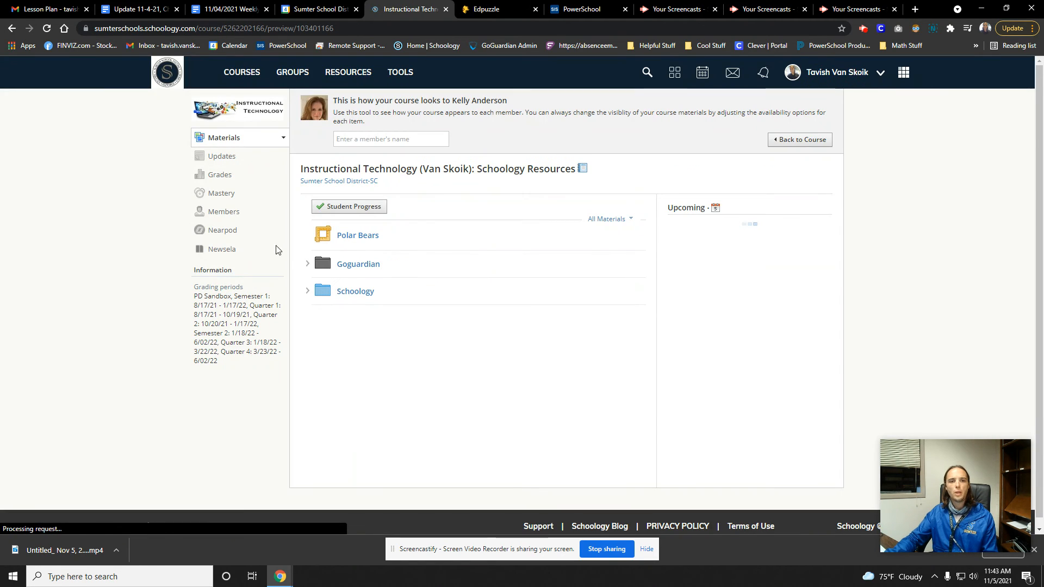
{"action": "left_click", "coordinate": [365, 238]}
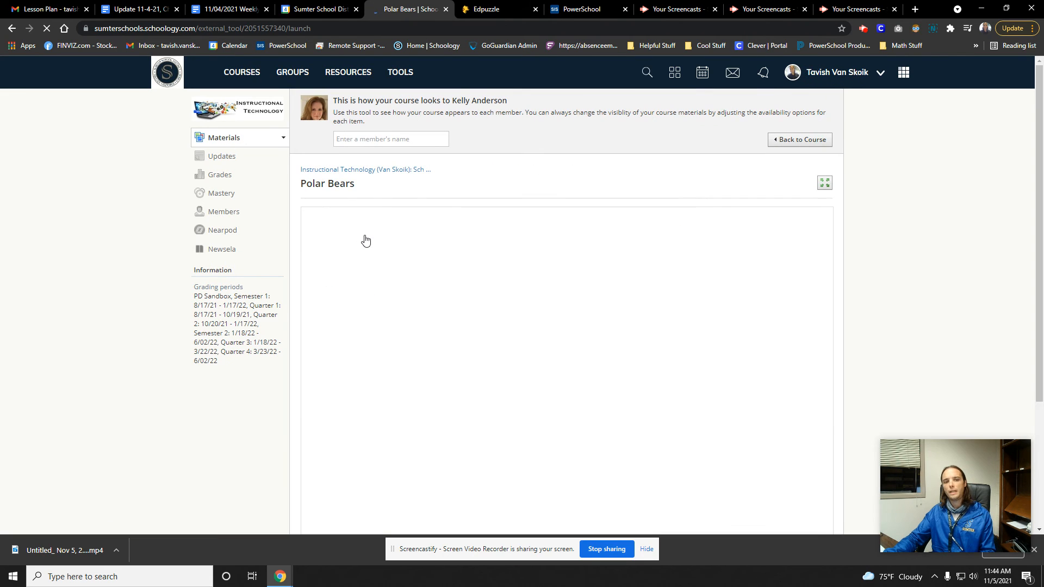
{"action": "scroll", "coordinate": [653, 326], "scroll_direction": "down", "scroll_amount": 1}
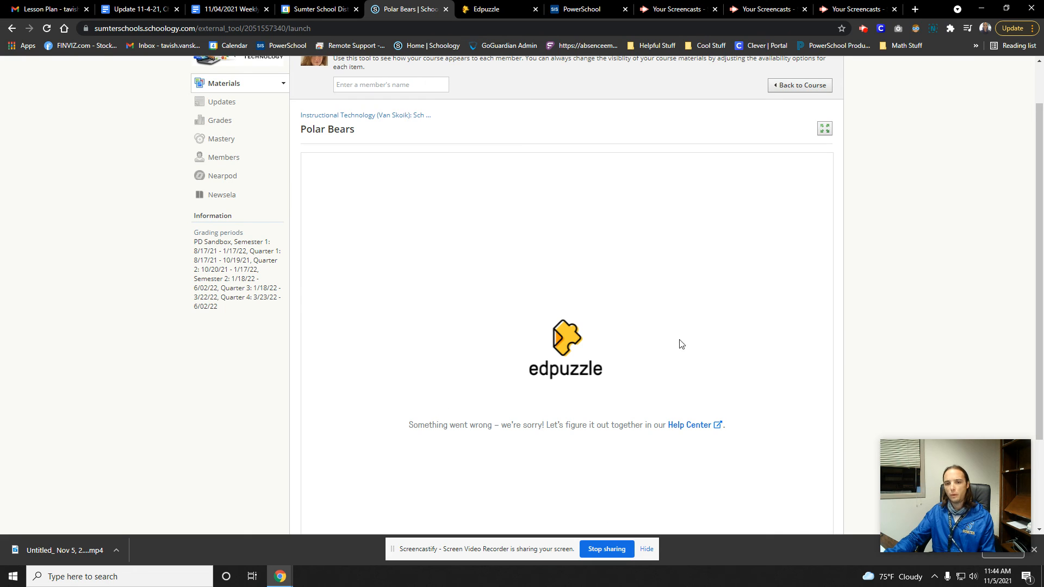
{"action": "scroll", "coordinate": [636, 342], "scroll_direction": "down", "scroll_amount": 2}
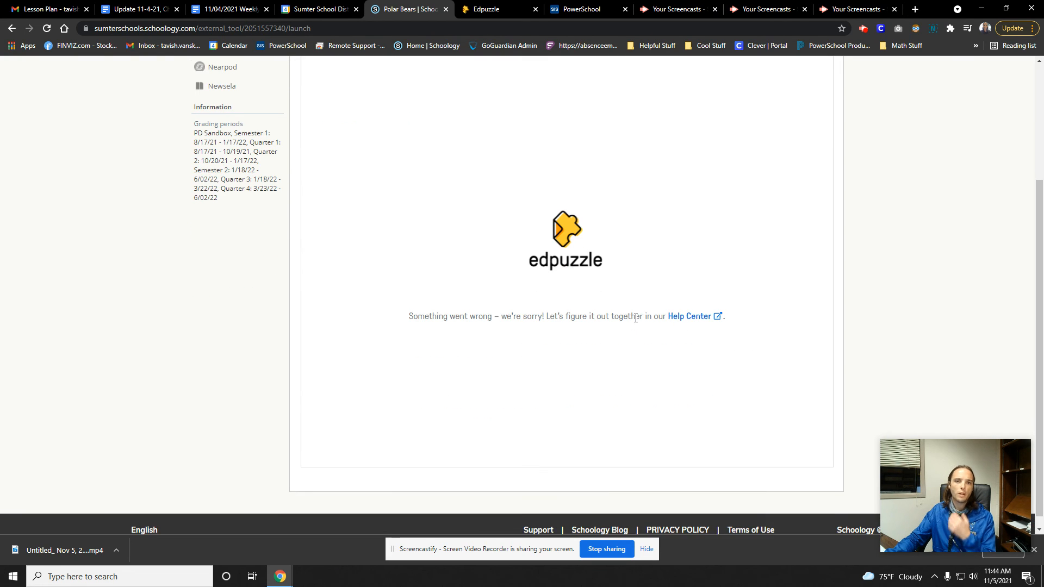
{"action": "scroll", "coordinate": [634, 317], "scroll_direction": "up", "scroll_amount": 3}
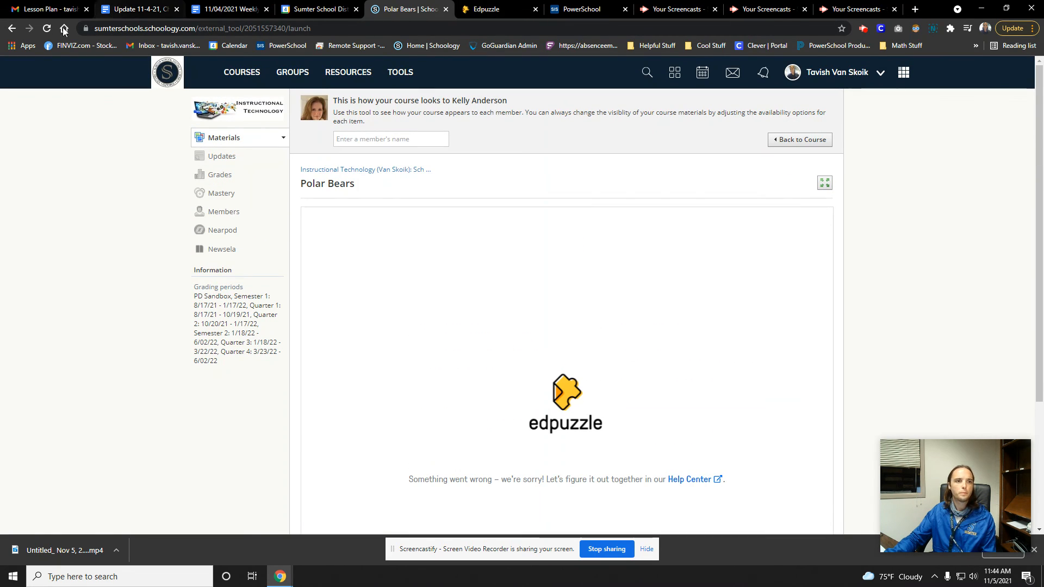
Leave the Polar Bears material and exit the member preview to get back to the instructor's course materials
{"action": "key", "text": "alt+Left"}
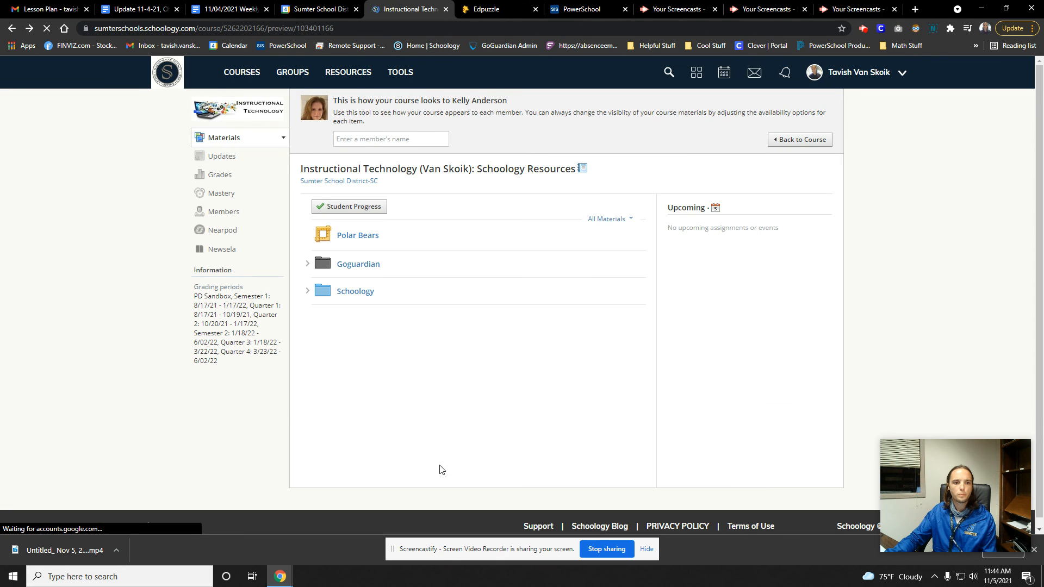
{"action": "left_click", "coordinate": [235, 73]}
{"action": "left_click", "coordinate": [255, 205]}
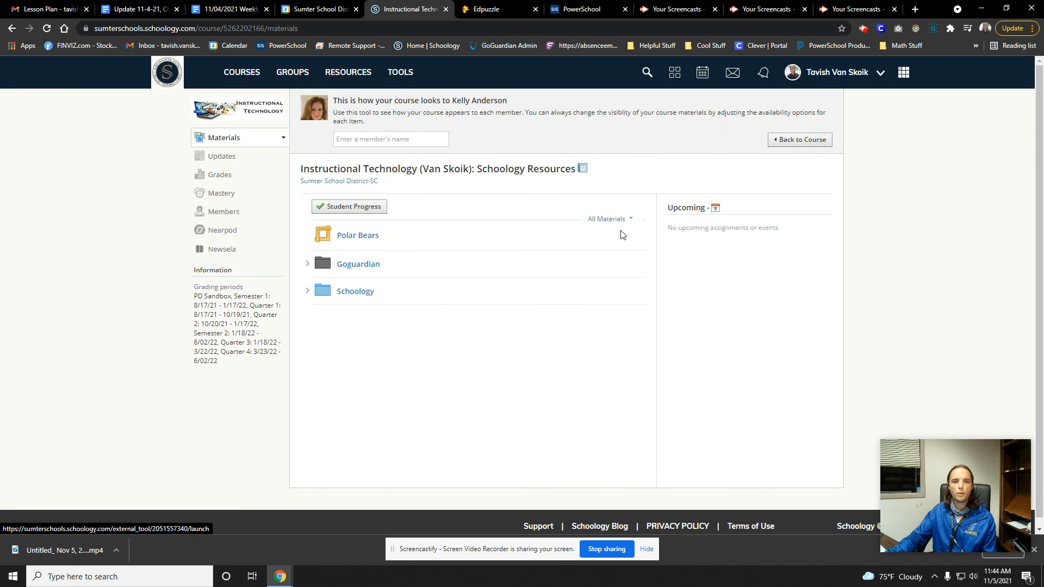
{"action": "left_click", "coordinate": [283, 137]}
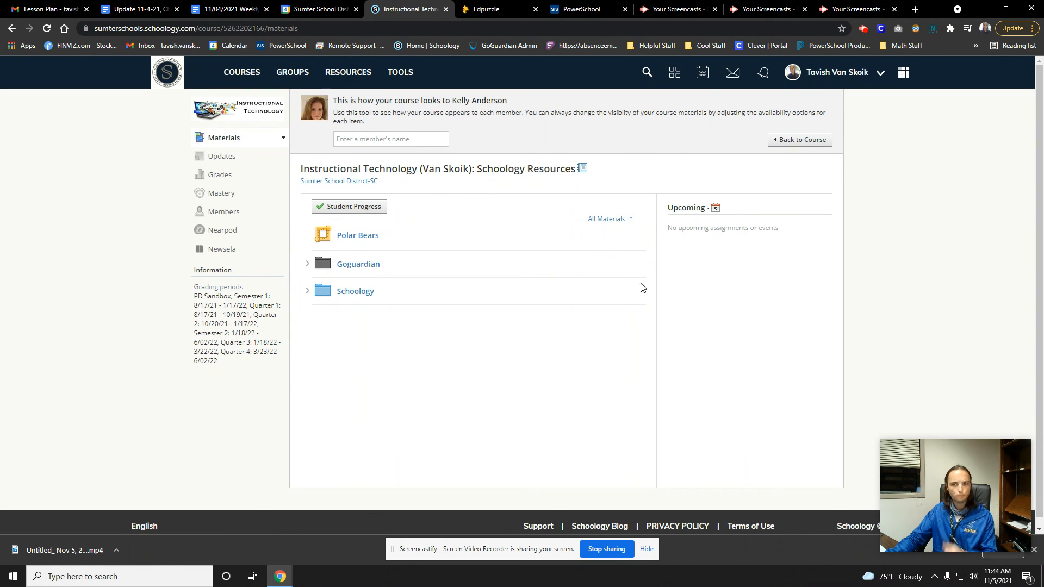
{"action": "left_click", "coordinate": [785, 142]}
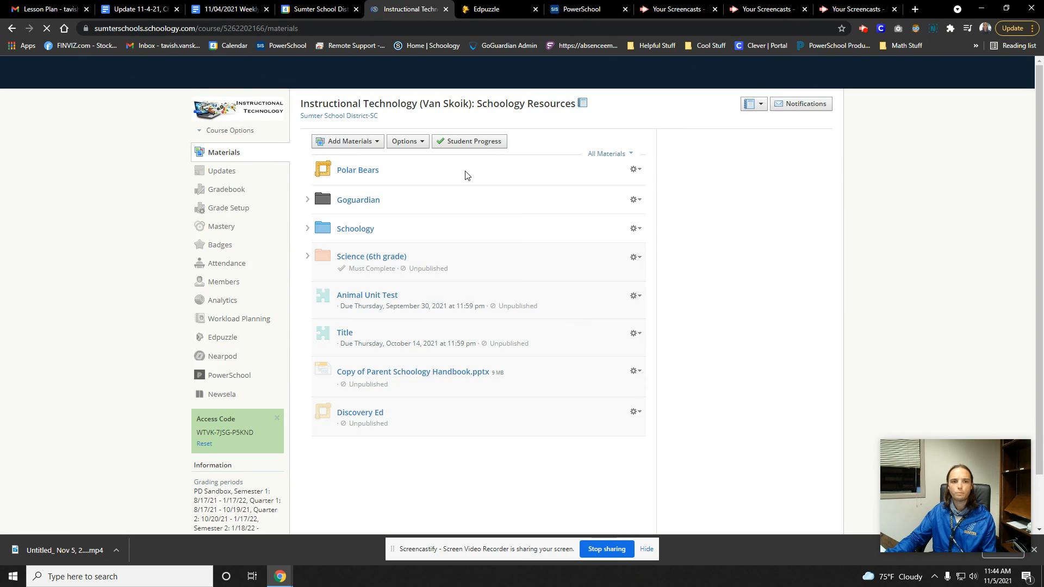
Try out copying the Polar Bears material to Gear Up 2024: Section 1 with no folder, then deselect the course and cancel the copy
{"action": "left_click", "coordinate": [637, 170]}
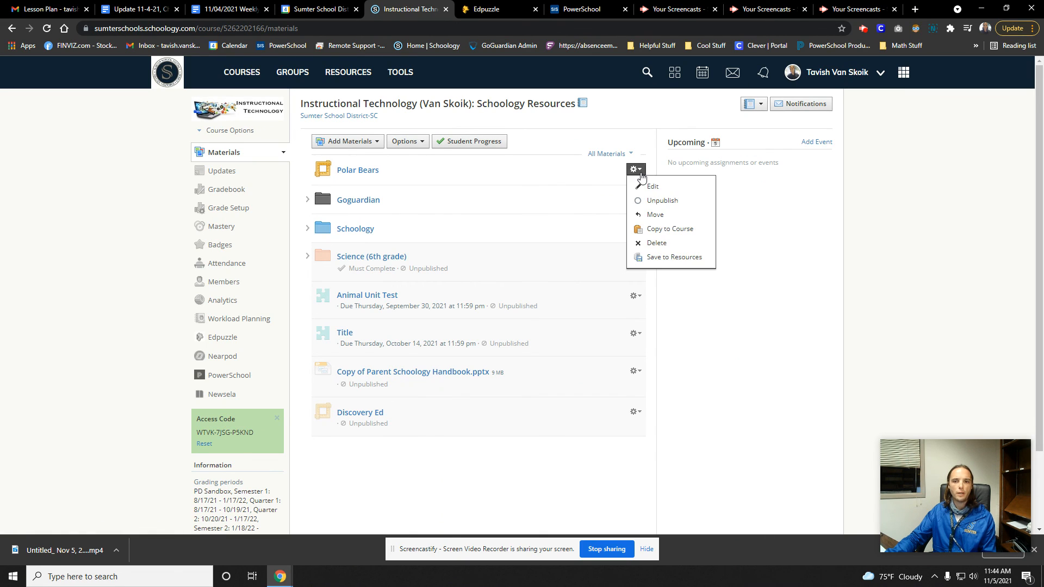
{"action": "left_click", "coordinate": [636, 170]}
{"action": "left_click", "coordinate": [635, 170]}
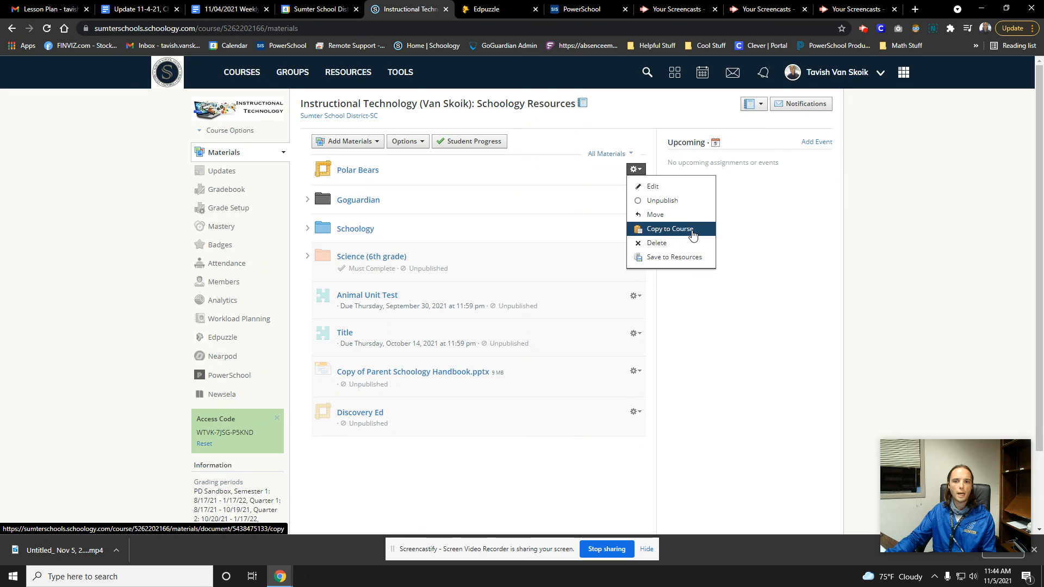
{"action": "left_click", "coordinate": [670, 229]}
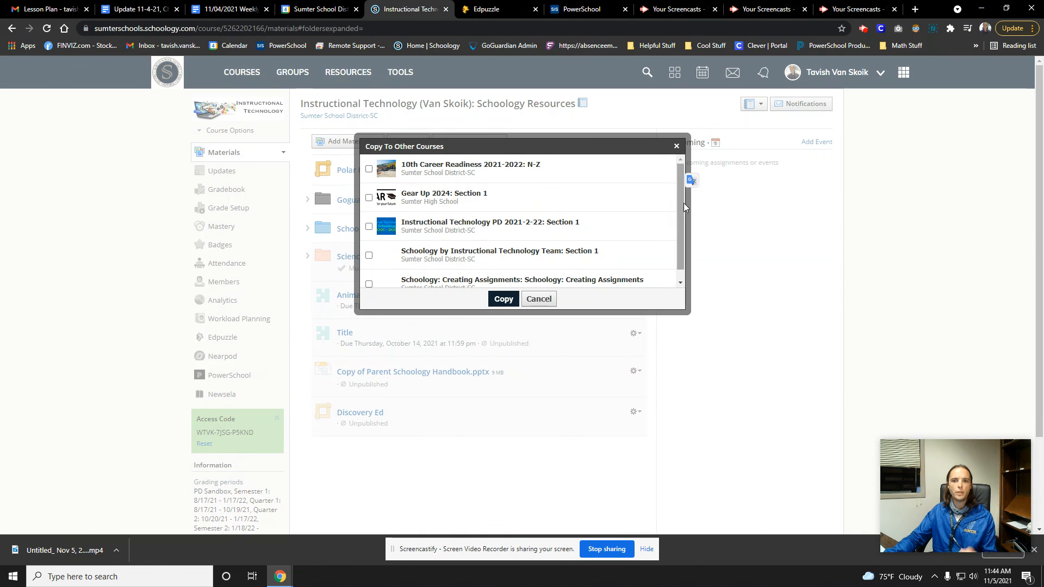
{"action": "left_click_drag", "start_coordinate": [684, 204], "coordinate": [681, 255]}
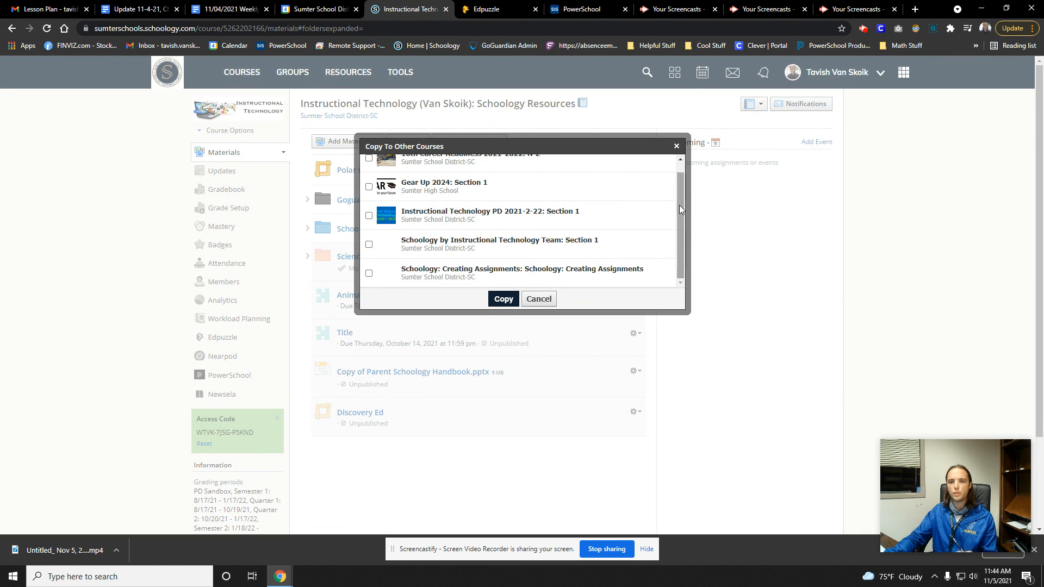
{"action": "scroll", "coordinate": [680, 205], "scroll_direction": "up", "scroll_amount": 1}
{"action": "left_click", "coordinate": [369, 198]}
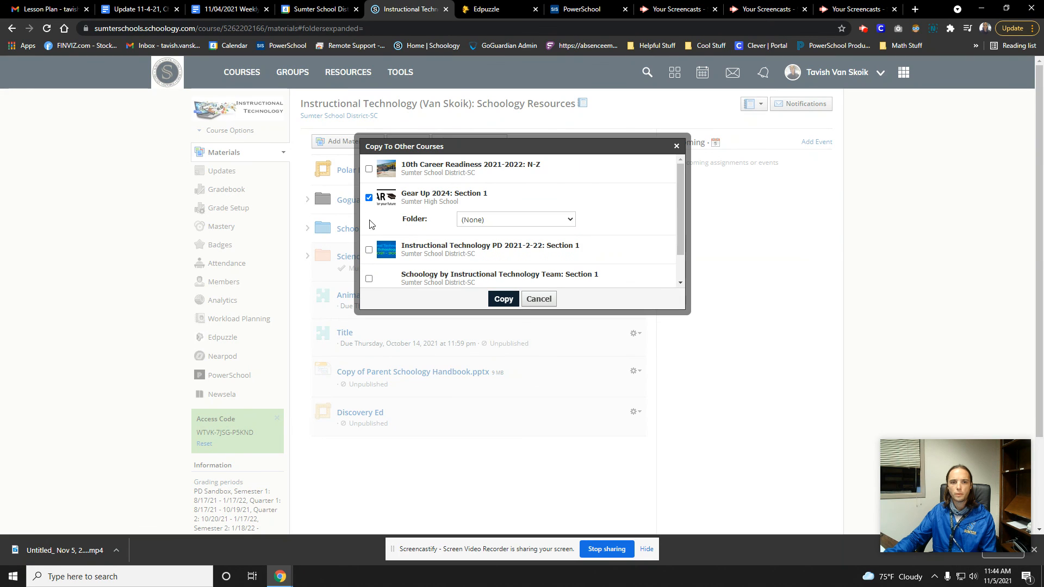
{"action": "left_click", "coordinate": [503, 219]}
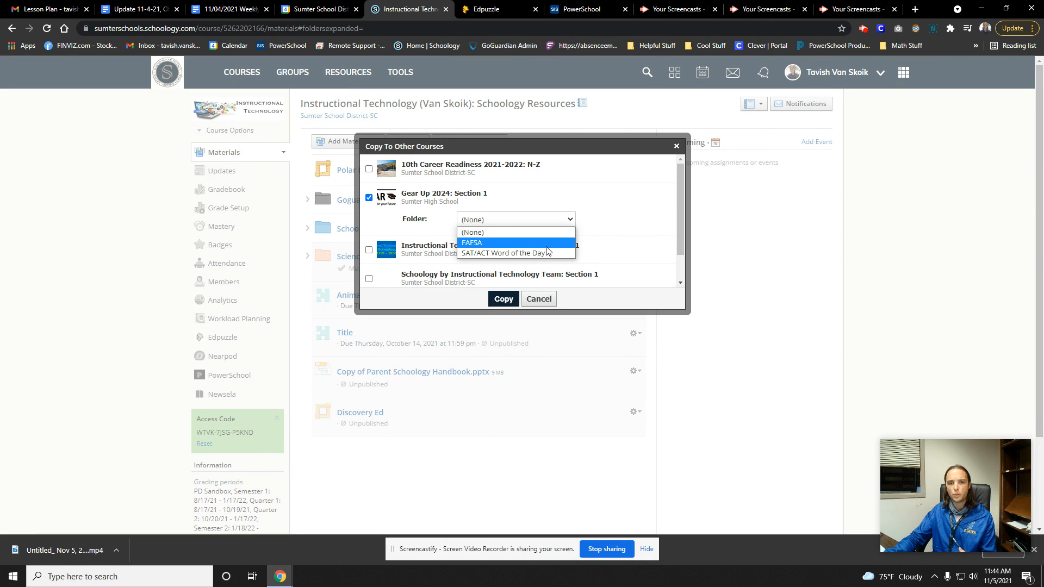
{"action": "left_click", "coordinate": [490, 232]}
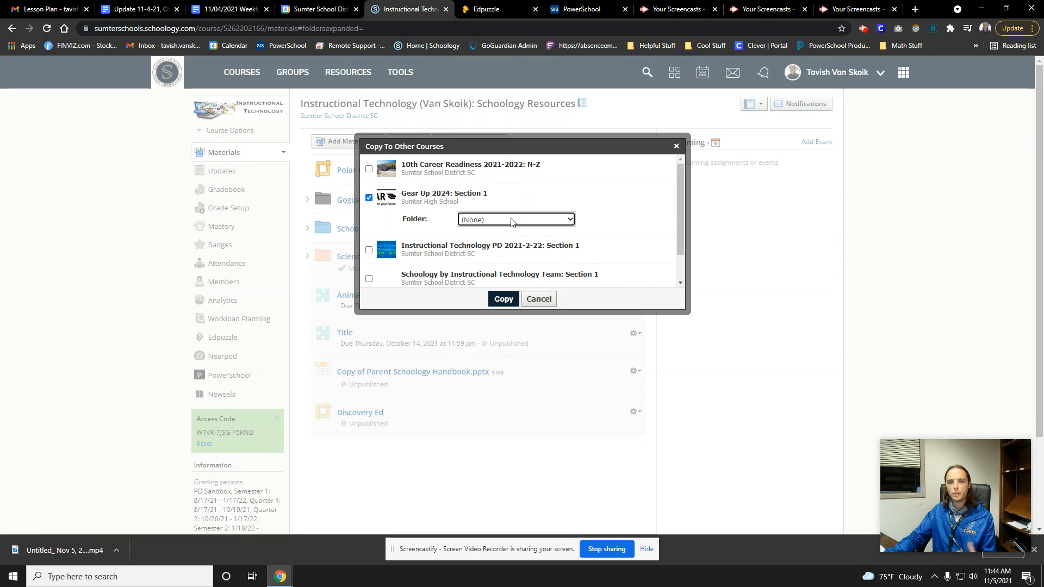
{"action": "left_click", "coordinate": [369, 198]}
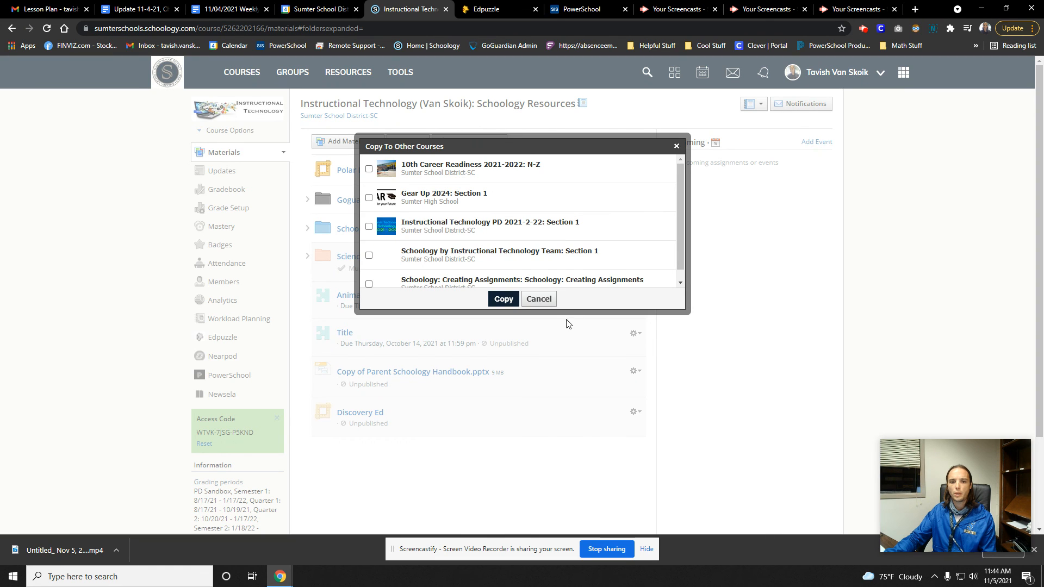
{"action": "left_click", "coordinate": [538, 299]}
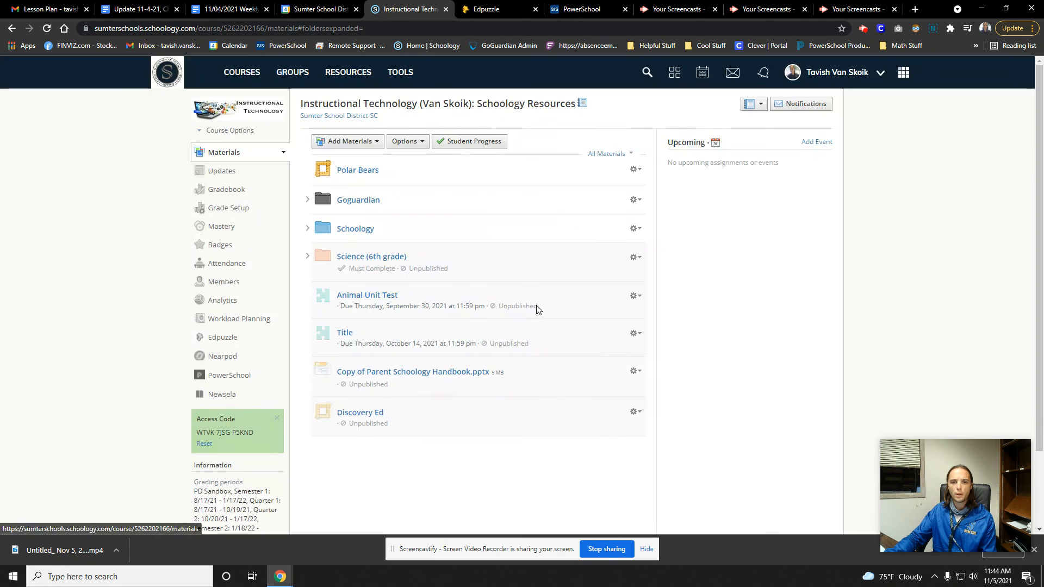